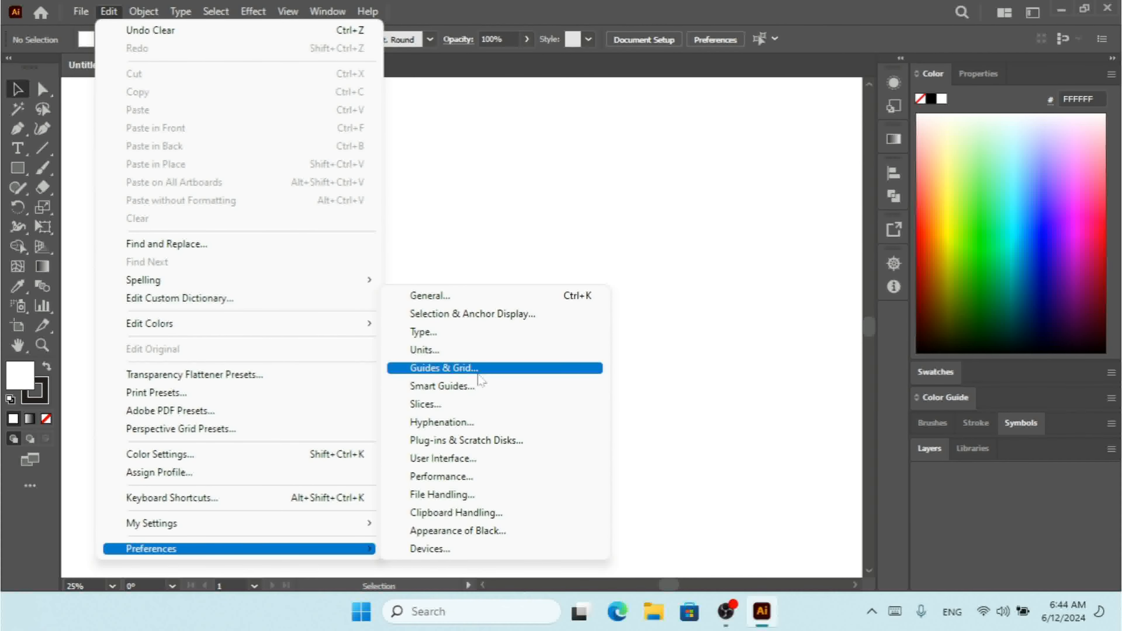
# - Set the guides' color to Magenta and their style to Lines in the Guides & Grid preferences
pyautogui.click(511, 245)
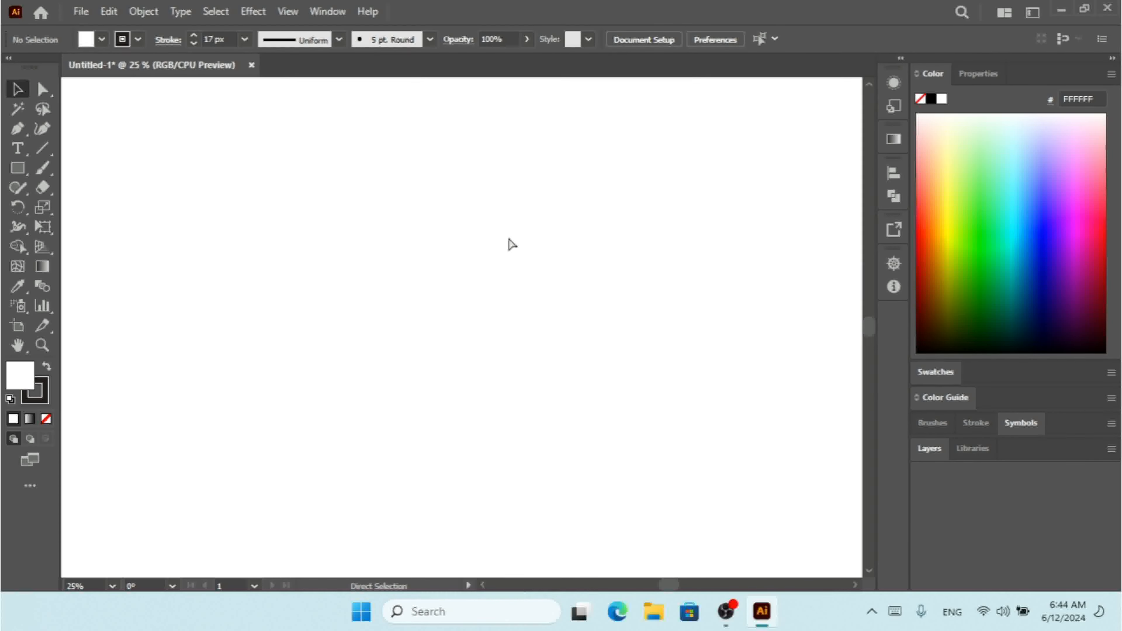
pyautogui.hotkey('ctrl', 'k')
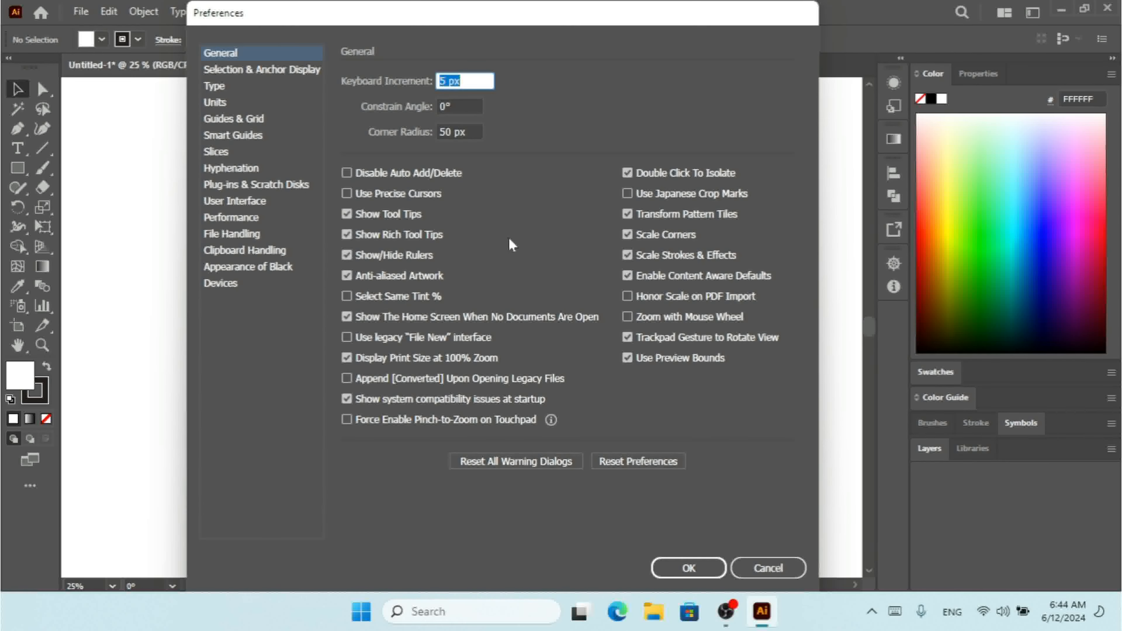
pyautogui.click(233, 120)
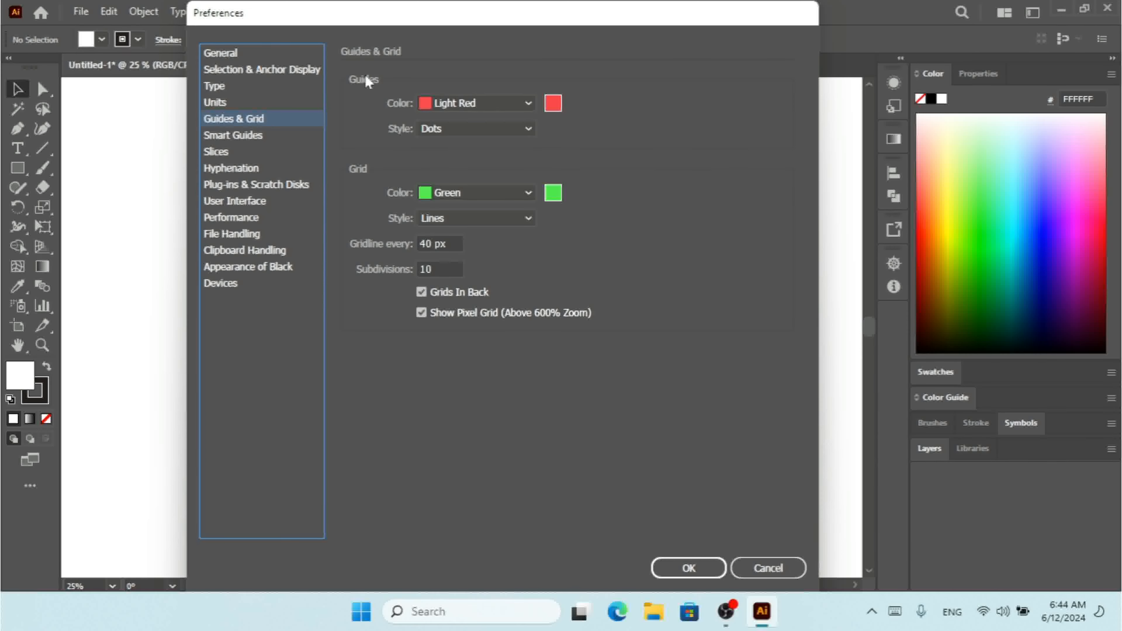
pyautogui.click(500, 113)
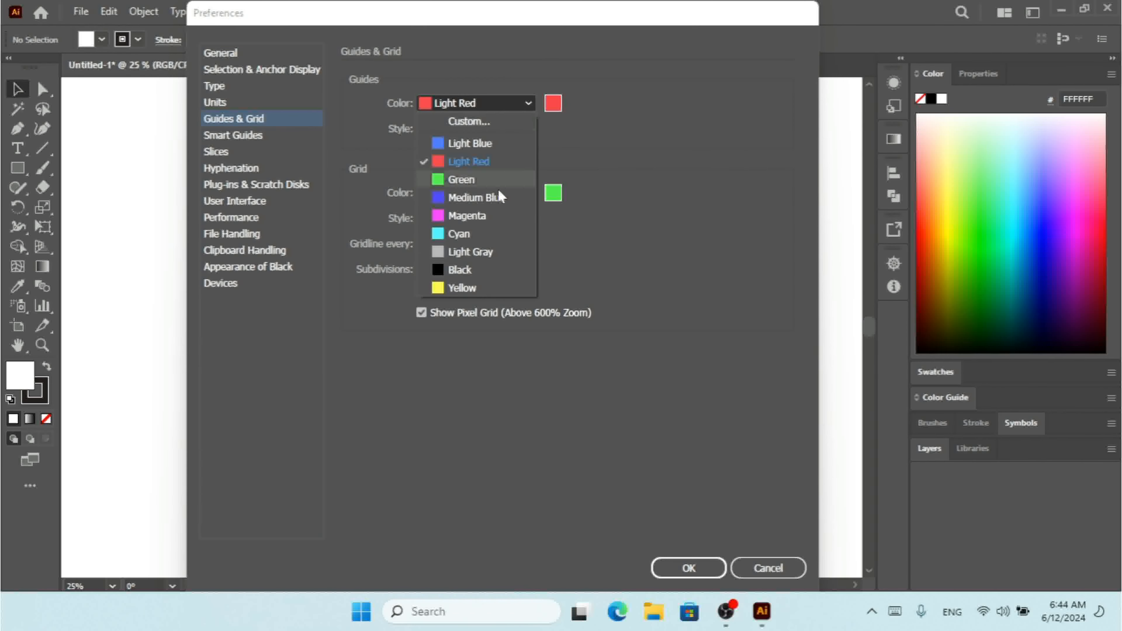
pyautogui.click(484, 221)
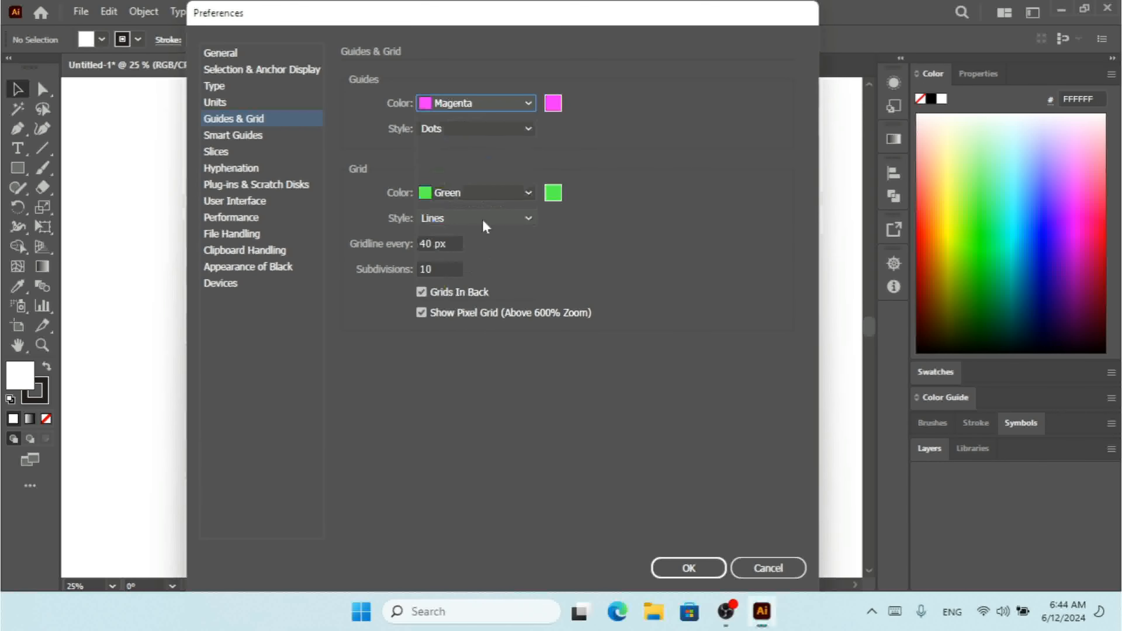
pyautogui.click(490, 131)
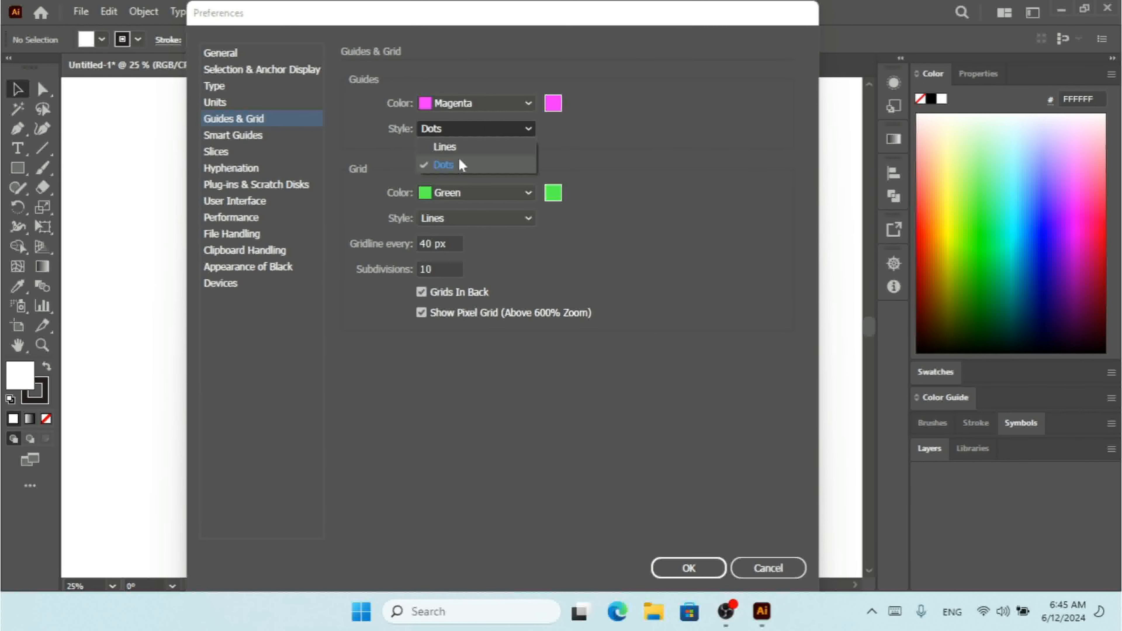
pyautogui.click(460, 147)
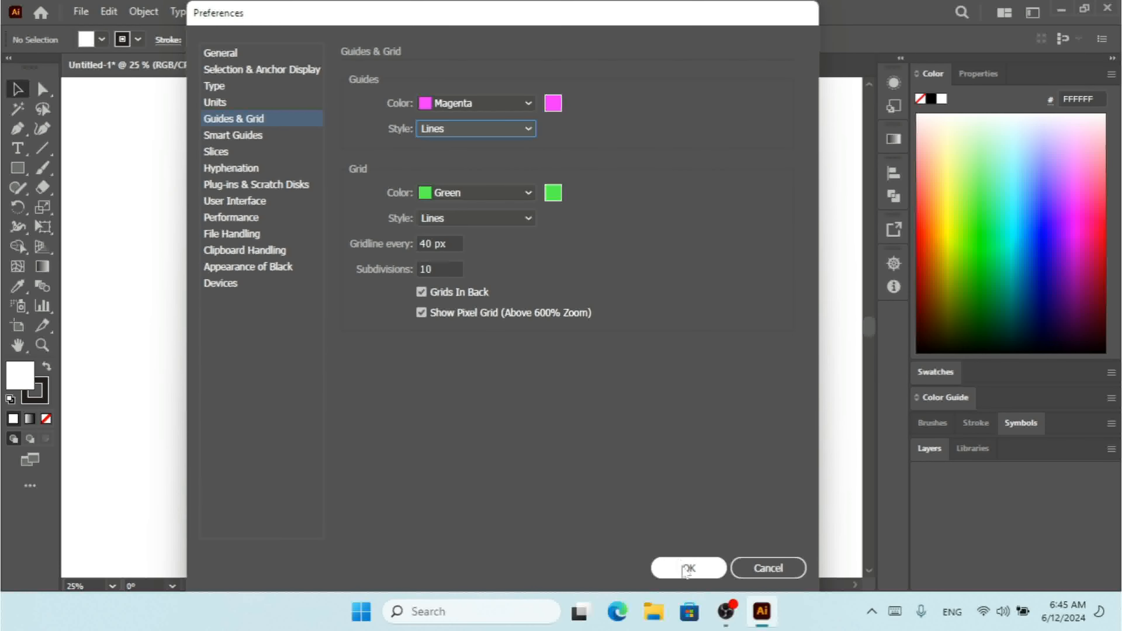
pyautogui.click(688, 569)
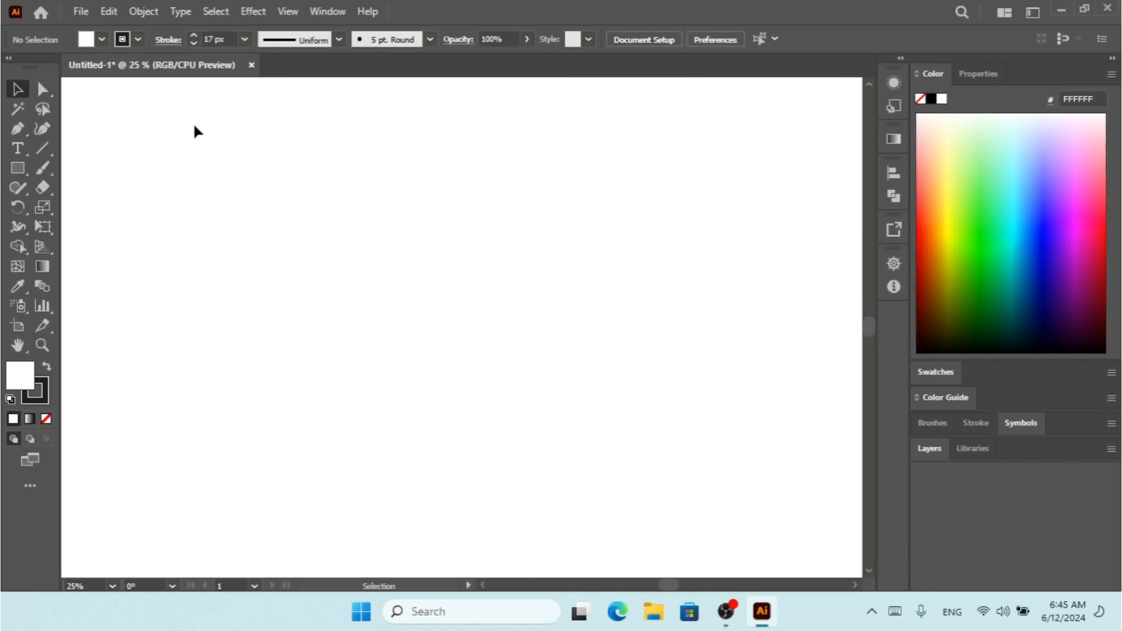
# - Draw a large rectangle spanning most of the artboard's width and convert it into a guide
pyautogui.press('m')
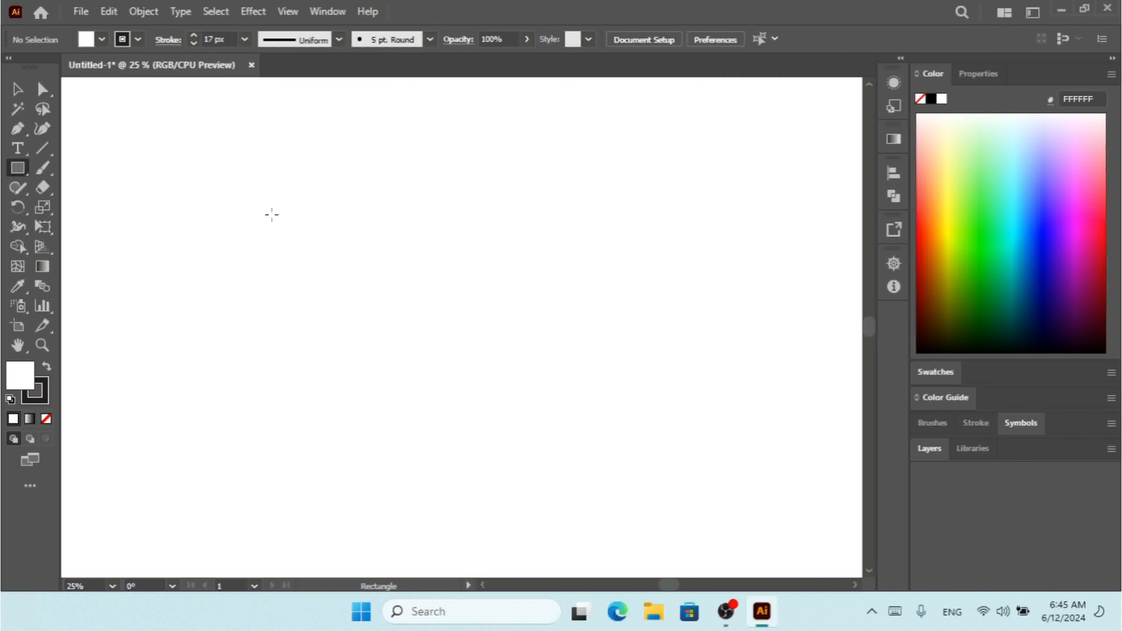
pyautogui.moveTo(100, 120)
pyautogui.mouseDown()
pyautogui.moveTo(562, 331)
pyautogui.moveTo(744, 348)
pyautogui.moveTo(779, 426)
pyautogui.mouseUp()
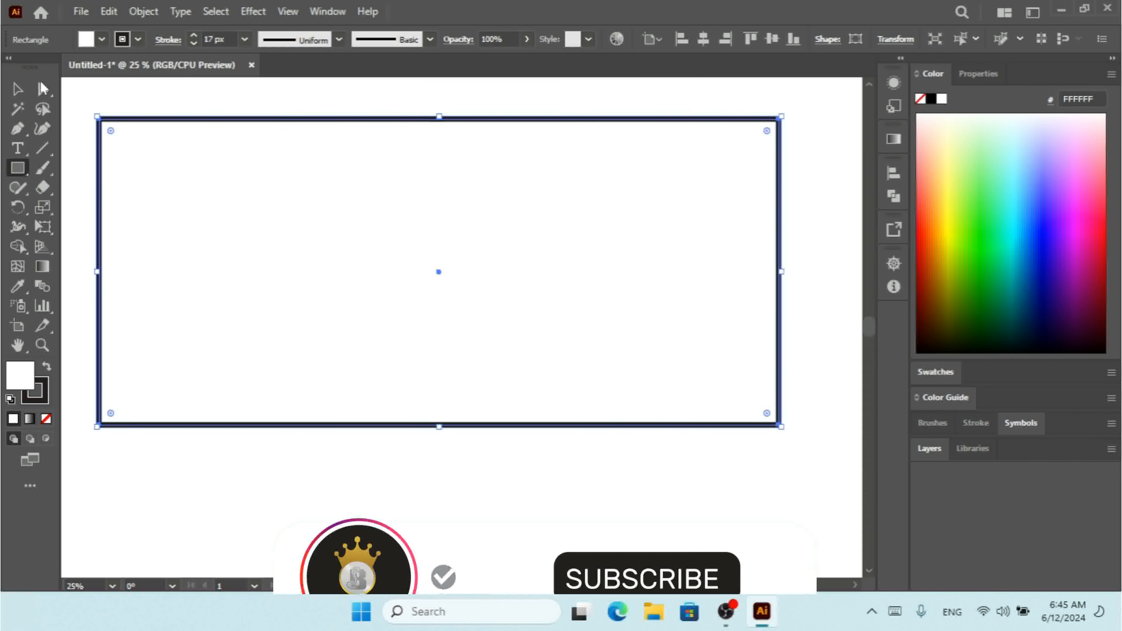
pyautogui.click(17, 89)
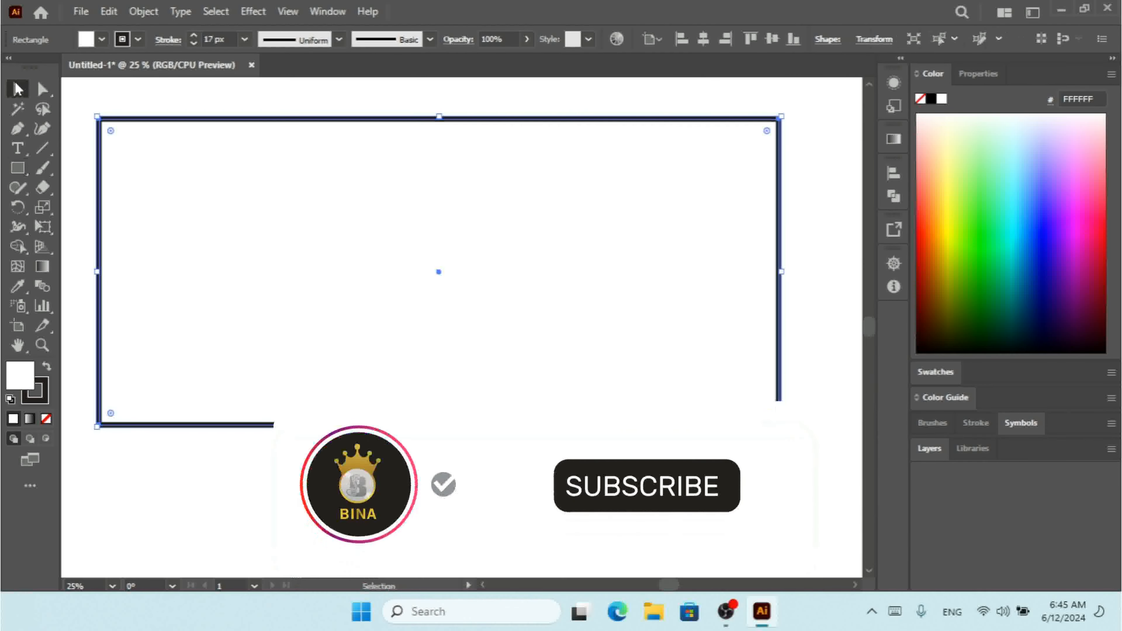
pyautogui.rightClick(379, 127)
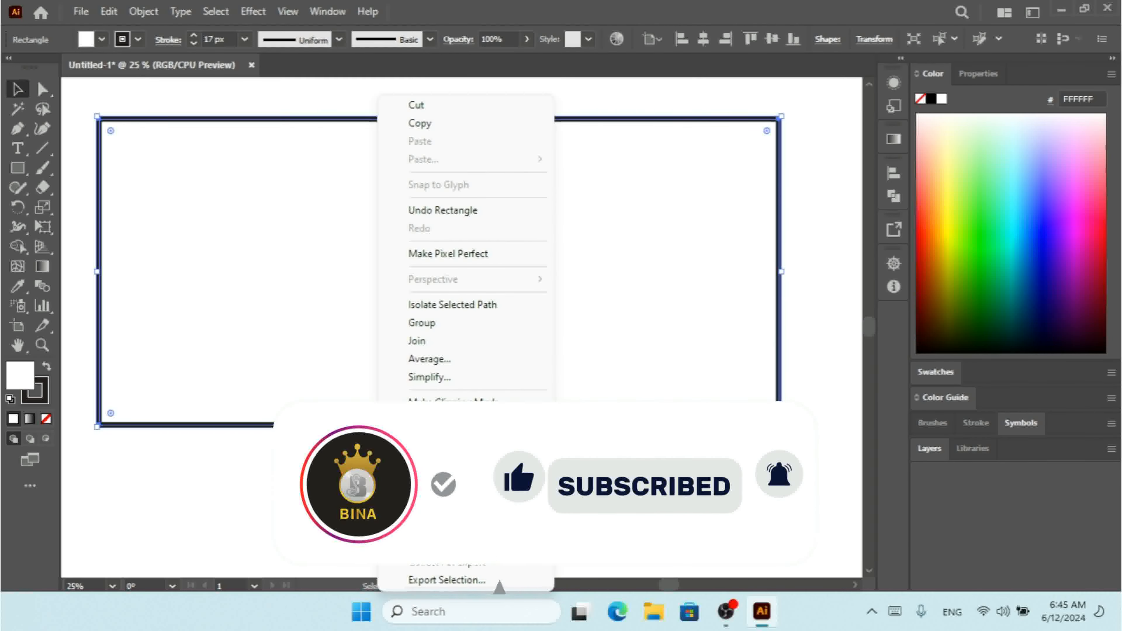
pyautogui.click(452, 402)
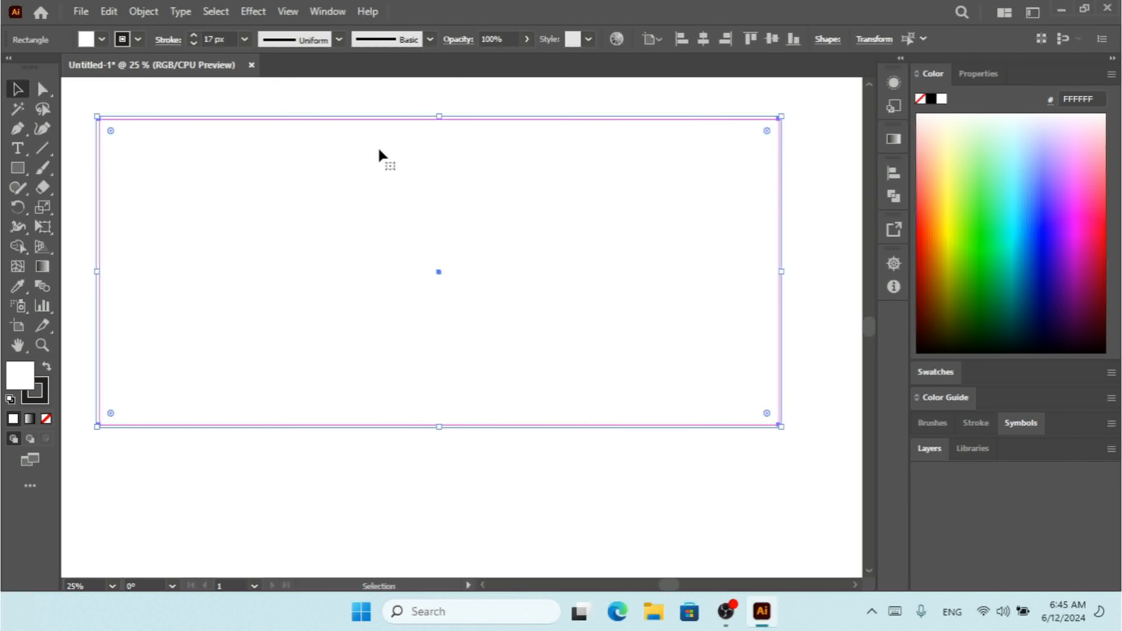
# - Select the rectangular guide and examine the commands for hiding, locking, making, releasing and clearing guides
pyautogui.click(359, 87)
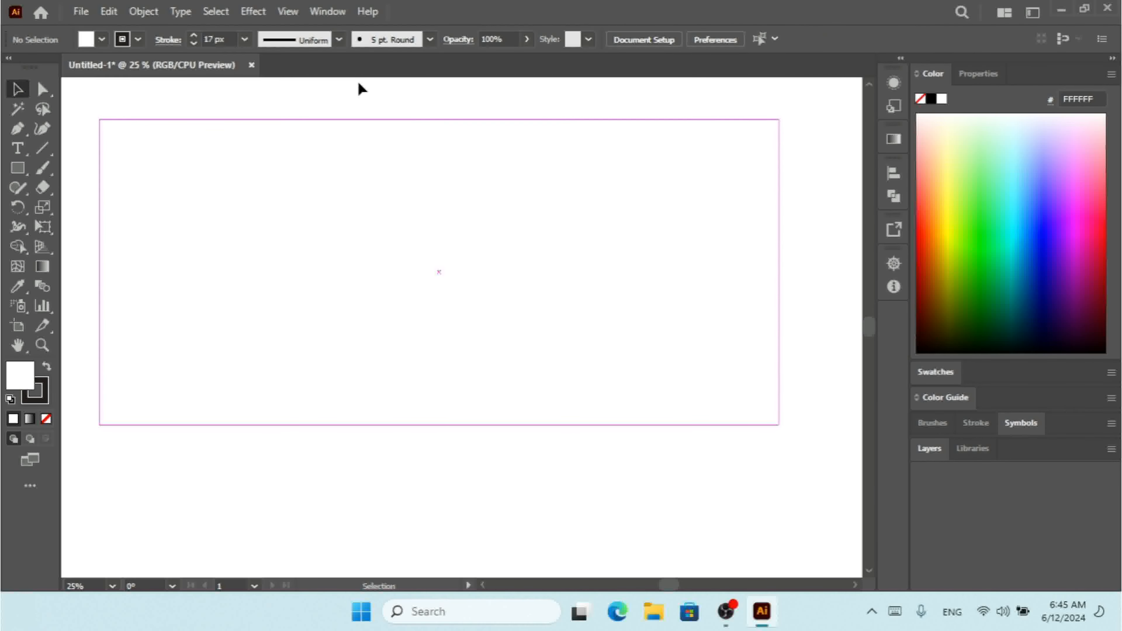
pyautogui.click(368, 119)
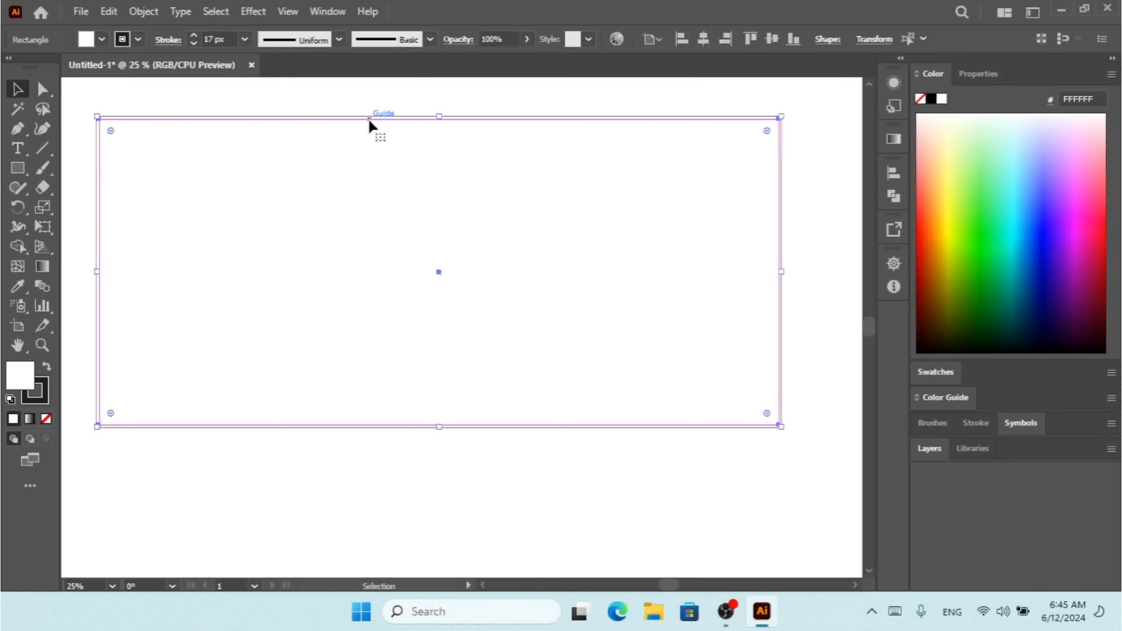
pyautogui.click(289, 12)
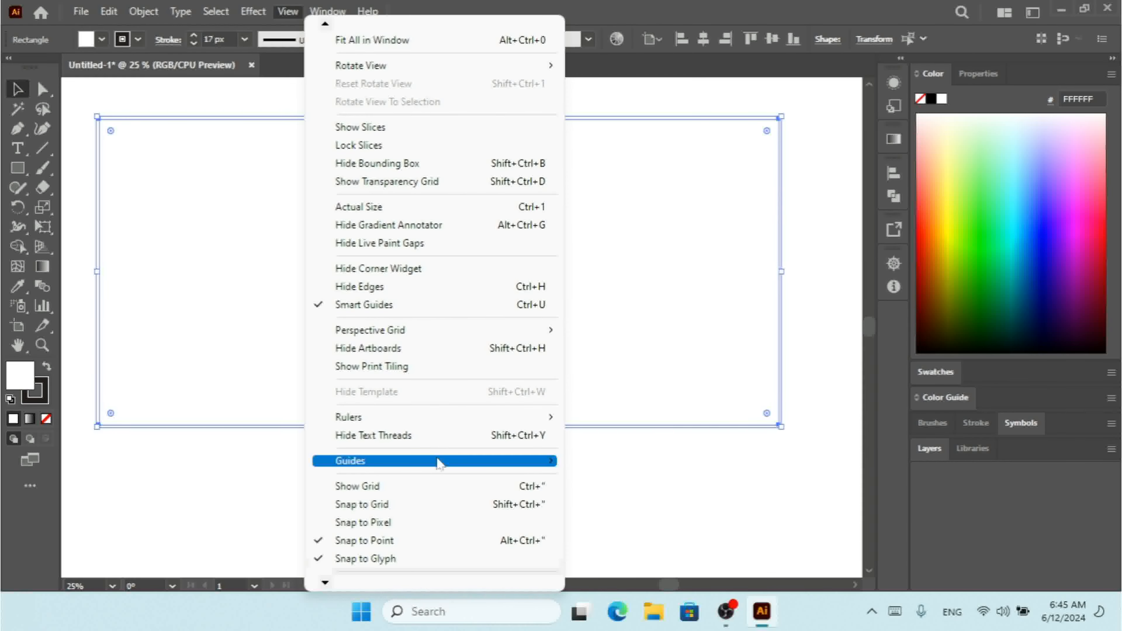
pyautogui.moveTo(439, 464)
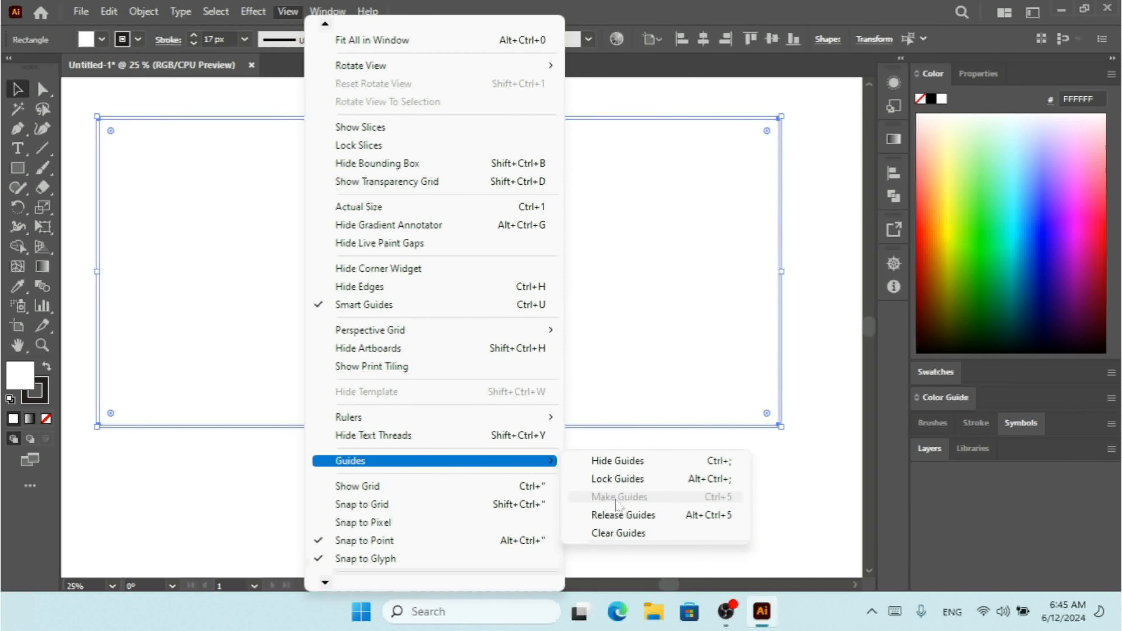
pyautogui.click(623, 534)
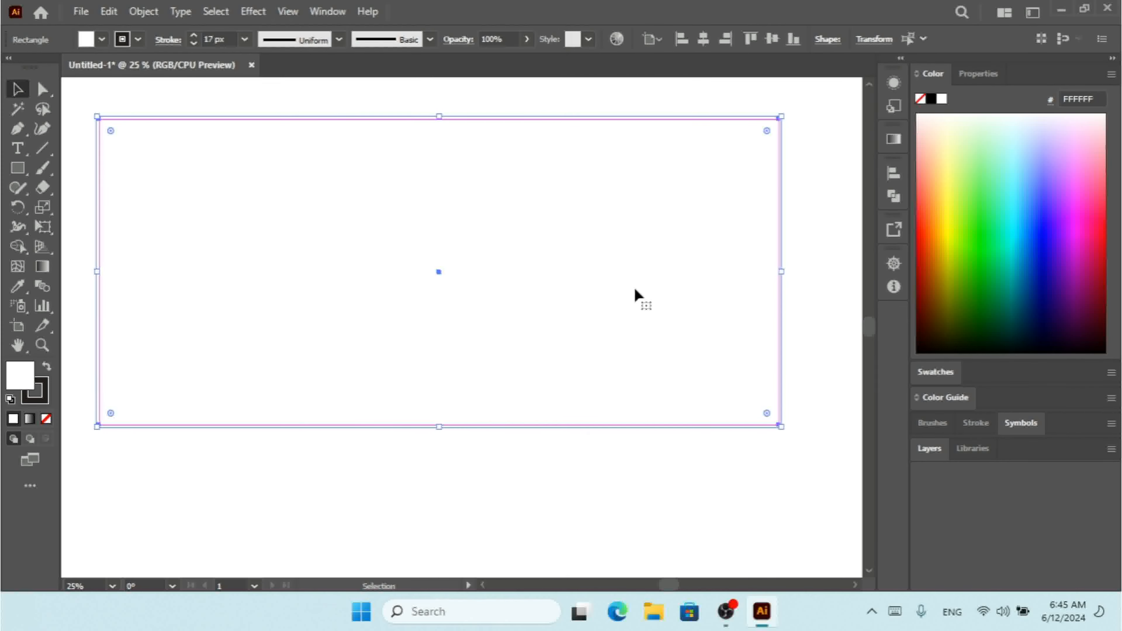
# - Change the guides' color to Light Red and their style to Dots in the Guides & Grid preferences
pyautogui.hotkey('ctrl', 'k')
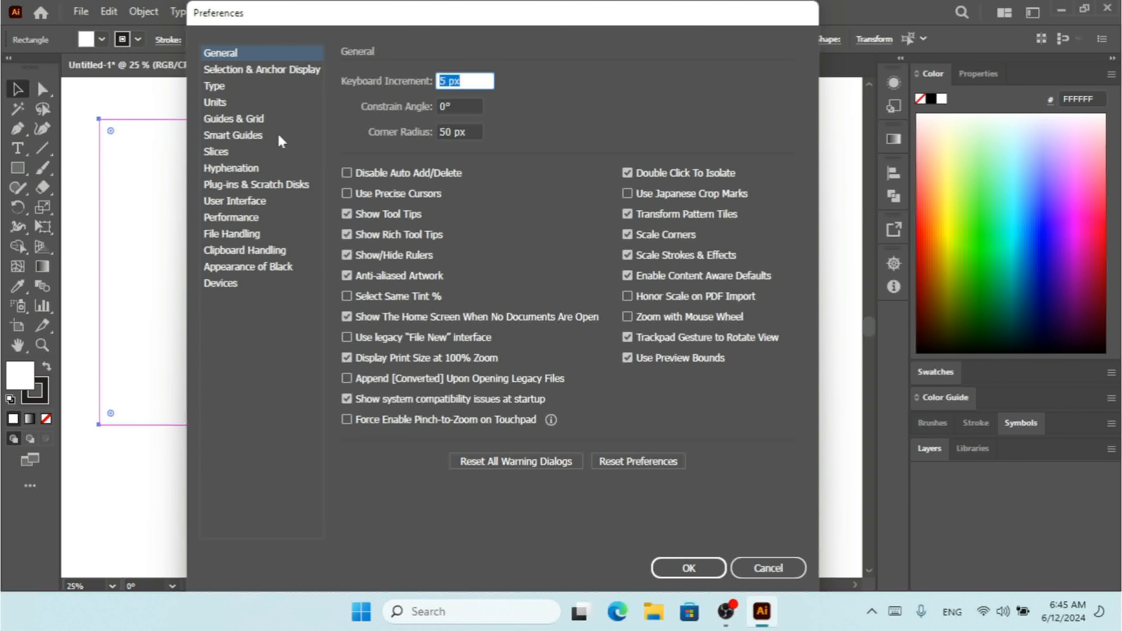
pyautogui.click(244, 118)
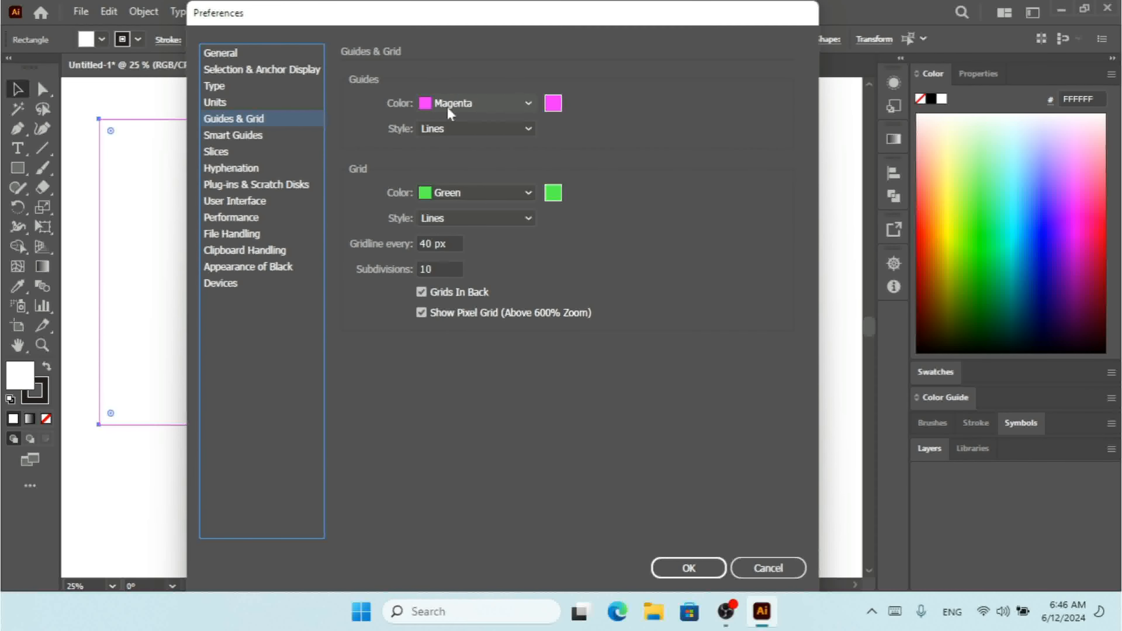
pyautogui.click(482, 108)
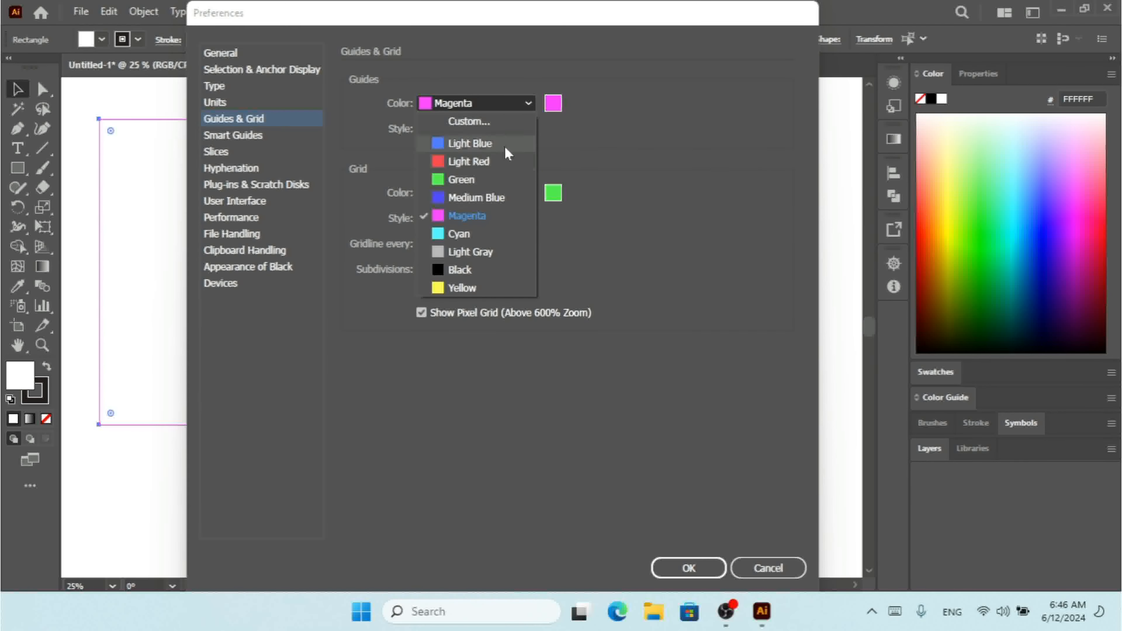
pyautogui.click(475, 161)
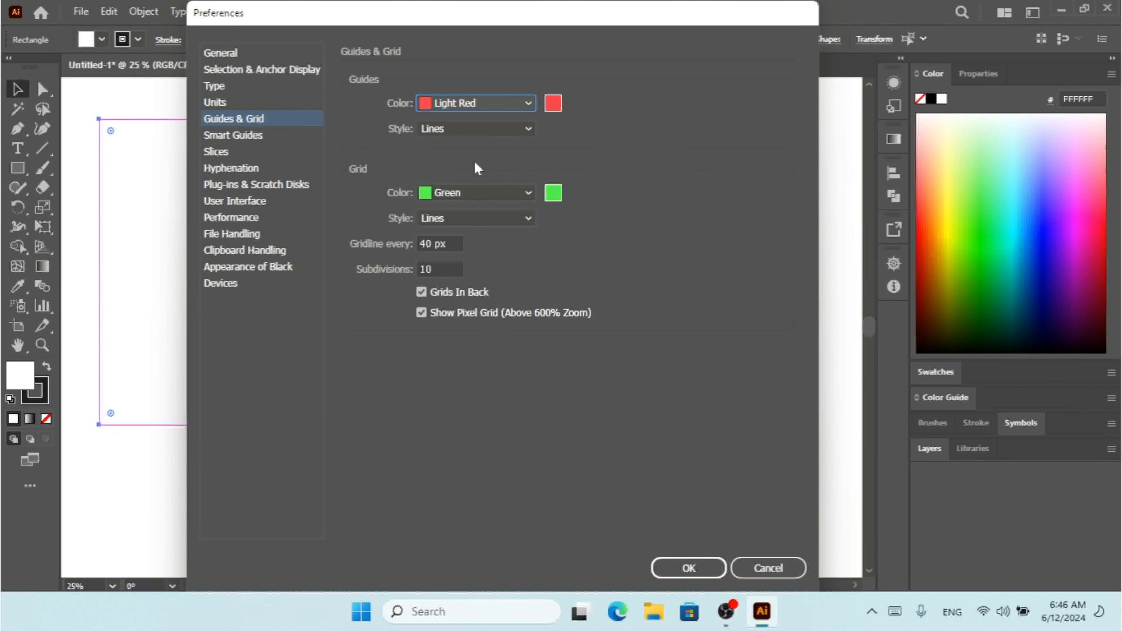
pyautogui.click(480, 129)
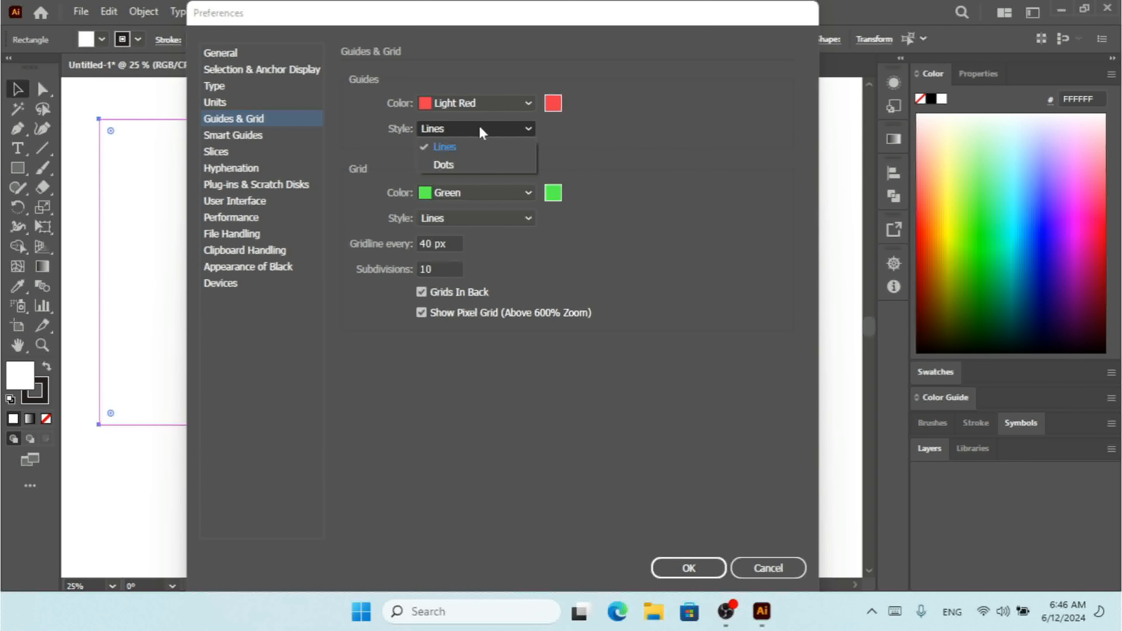
pyautogui.click(460, 163)
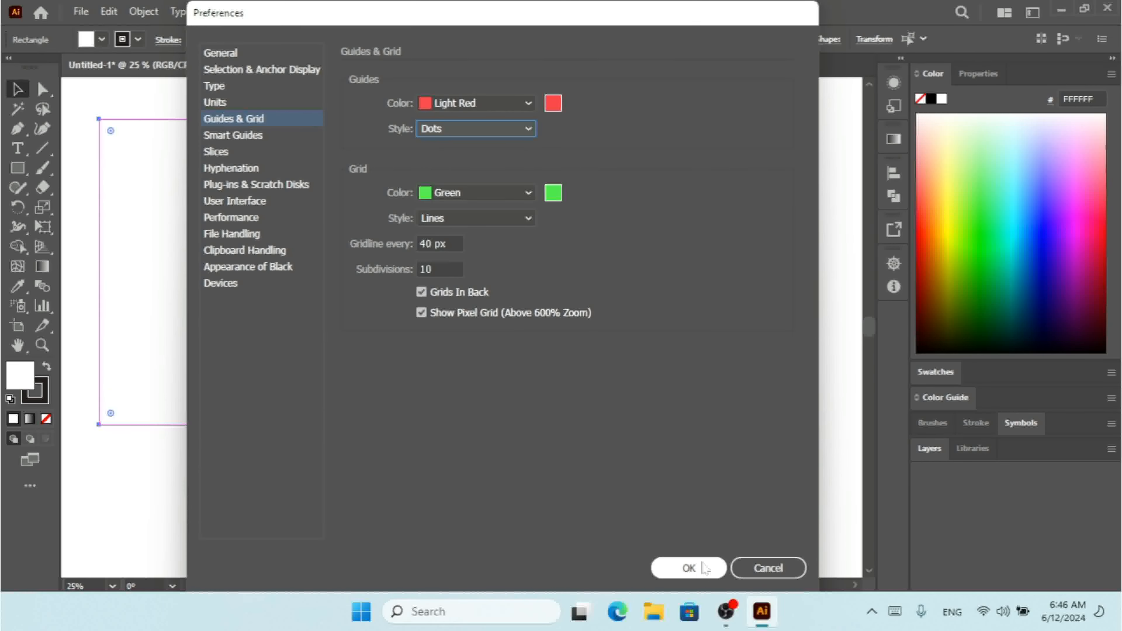
pyautogui.click(689, 568)
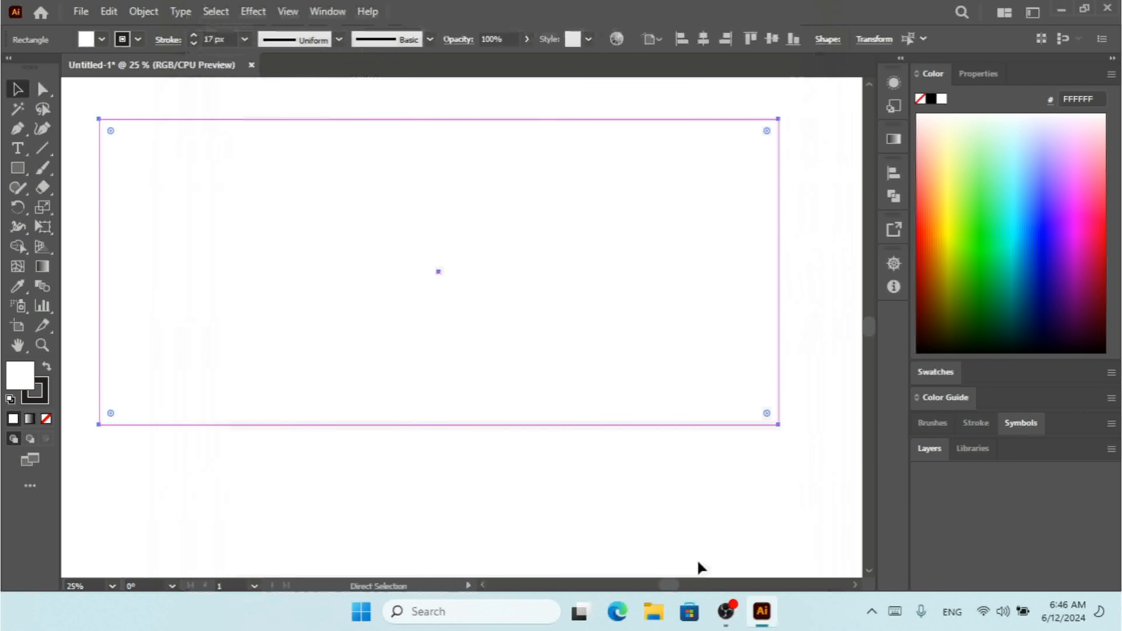
# - Select the dotted rectangular guide and delete it from the artboard
pyautogui.click(495, 107)
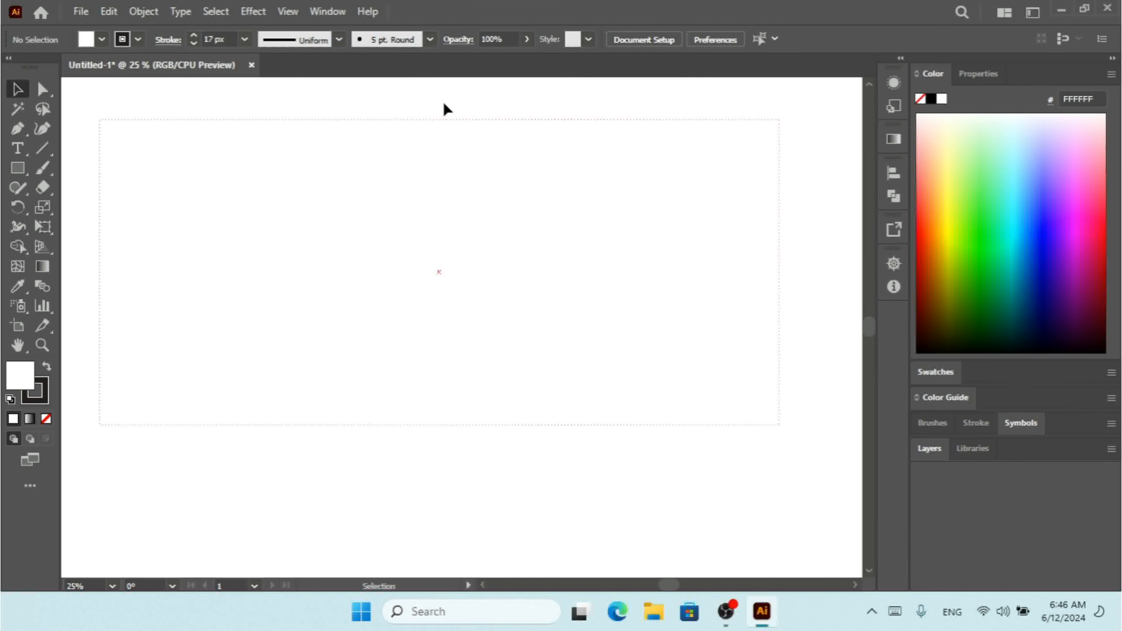
pyautogui.moveTo(444, 104); pyautogui.dragTo(509, 212)
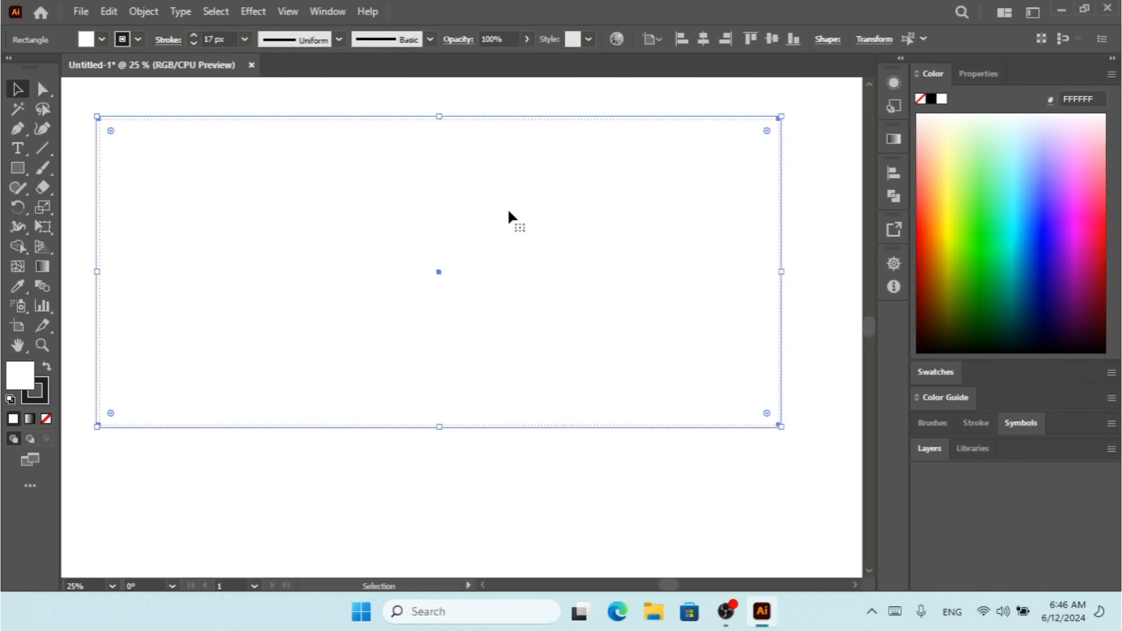
pyautogui.click(509, 212)
# - Set the grid color to Magenta with the Lines style in the Guides & Grid preferences, and show the grid on the artboard
pyautogui.hotkey('ctrl', 'k')
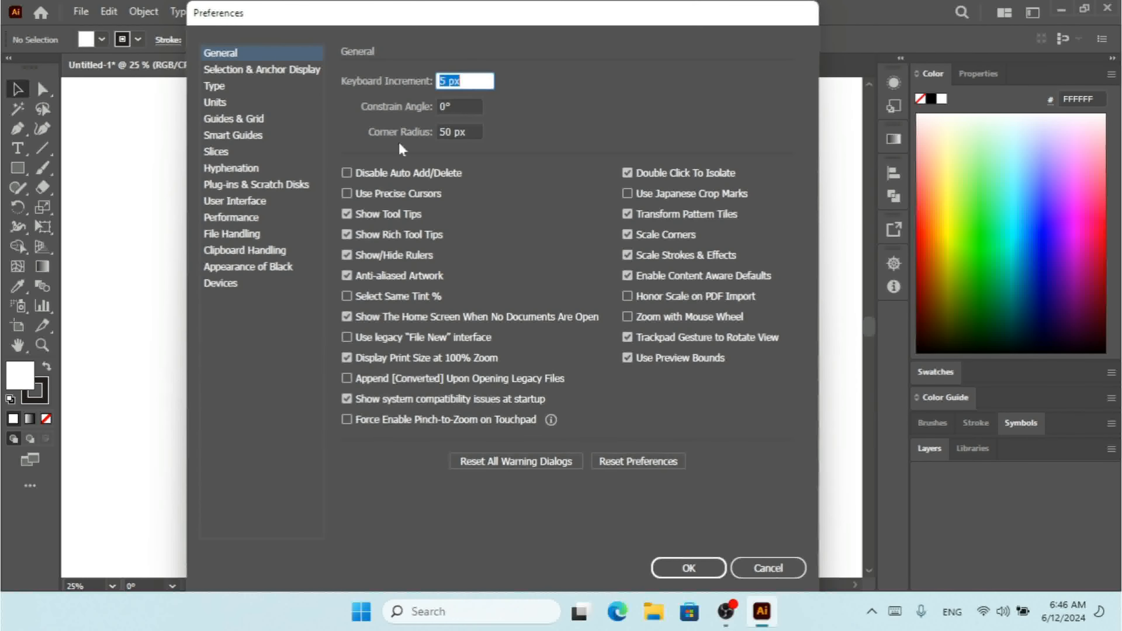
pyautogui.click(246, 120)
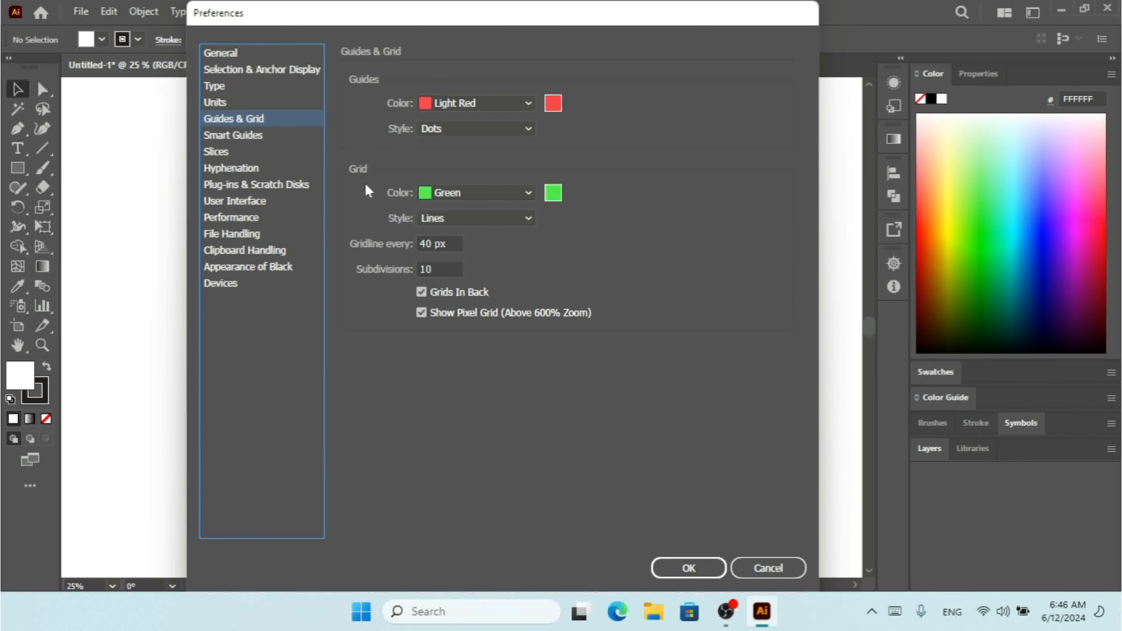
pyautogui.click(484, 196)
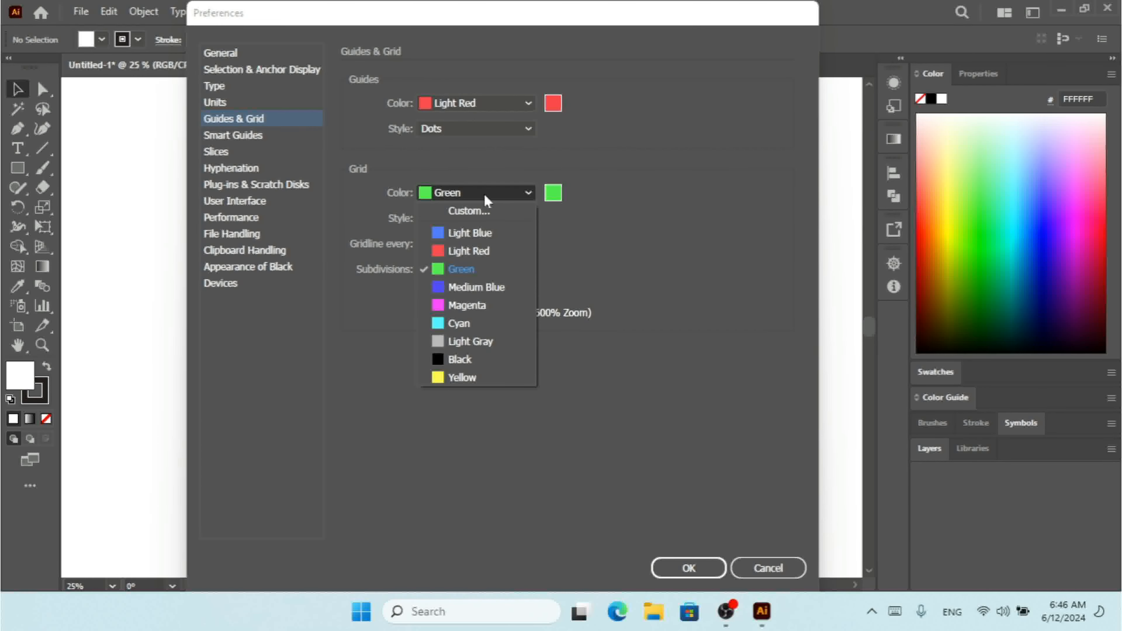
pyautogui.click(481, 309)
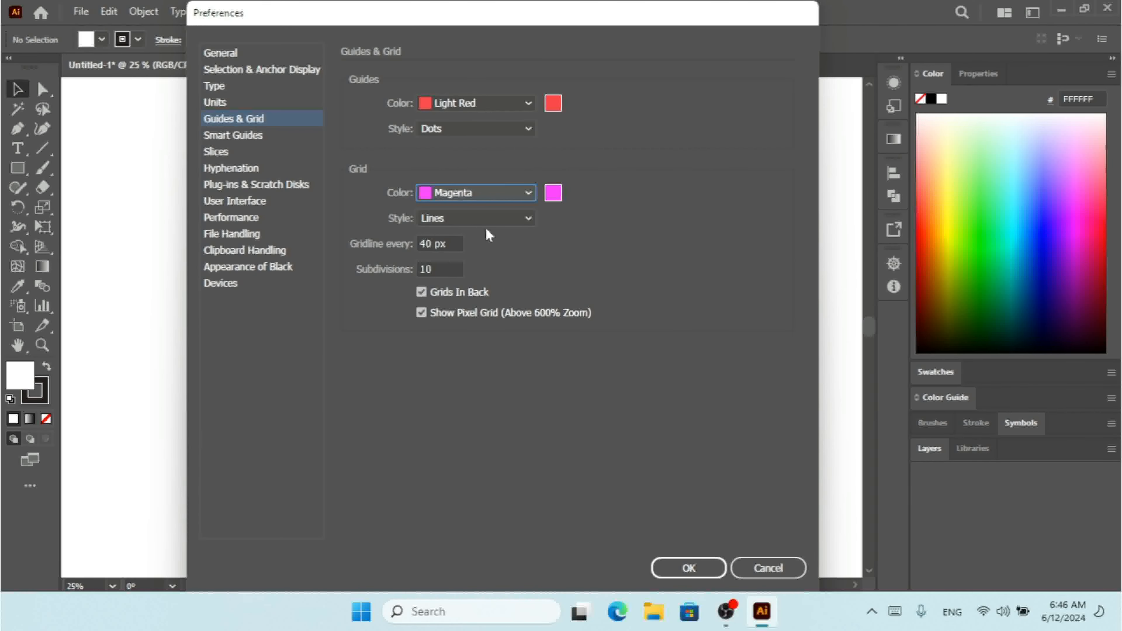
pyautogui.click(492, 219)
pyautogui.click(492, 219)
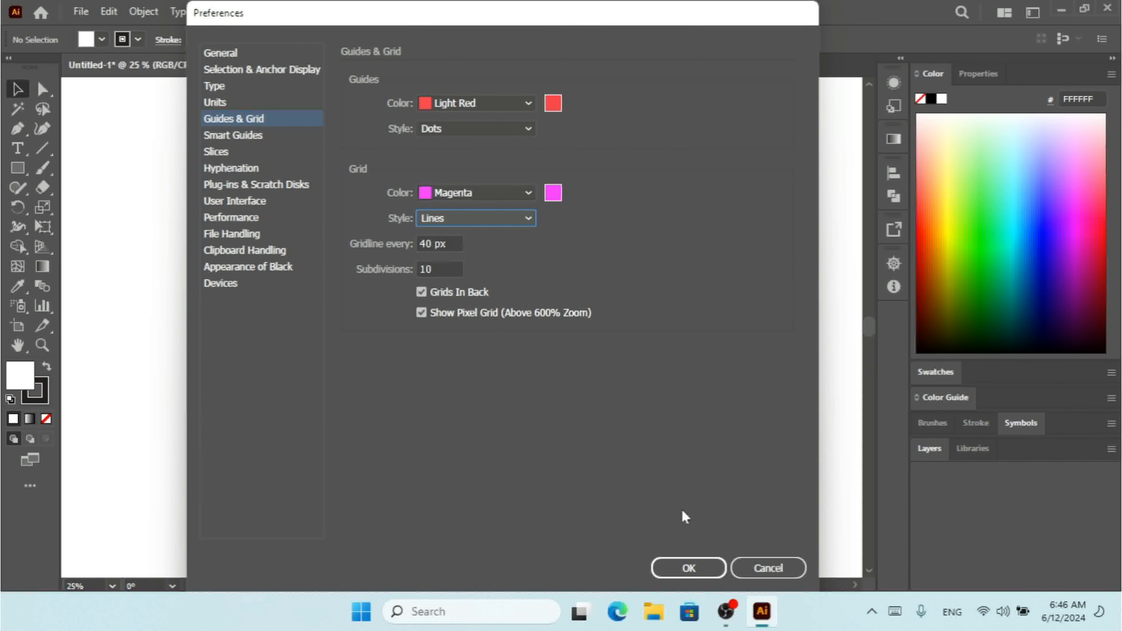
pyautogui.click(676, 571)
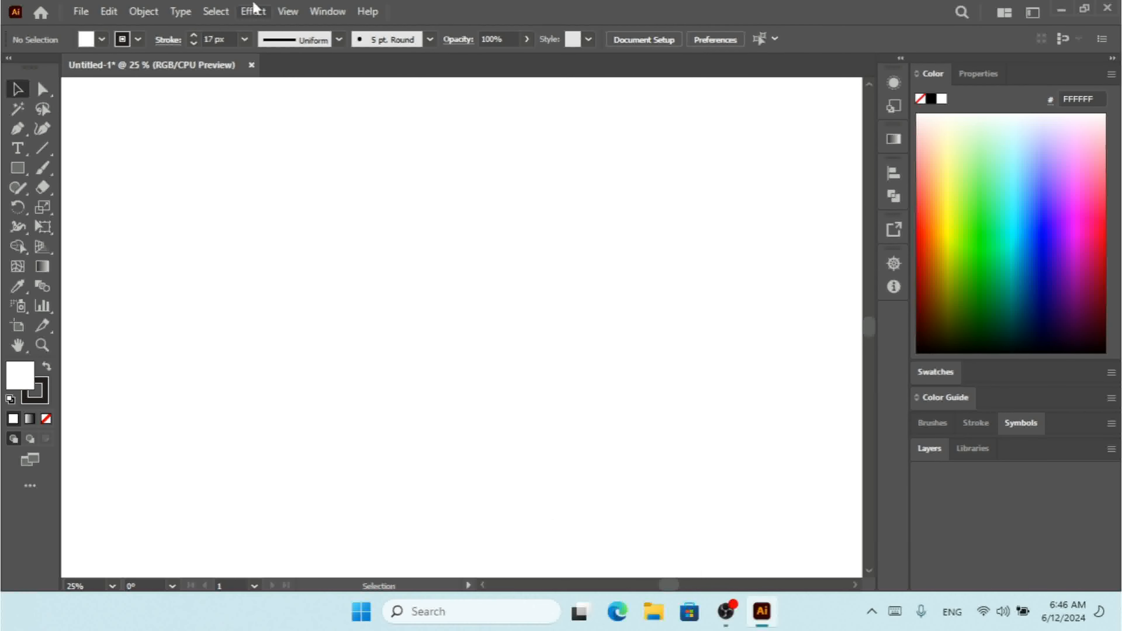
pyautogui.click(290, 11)
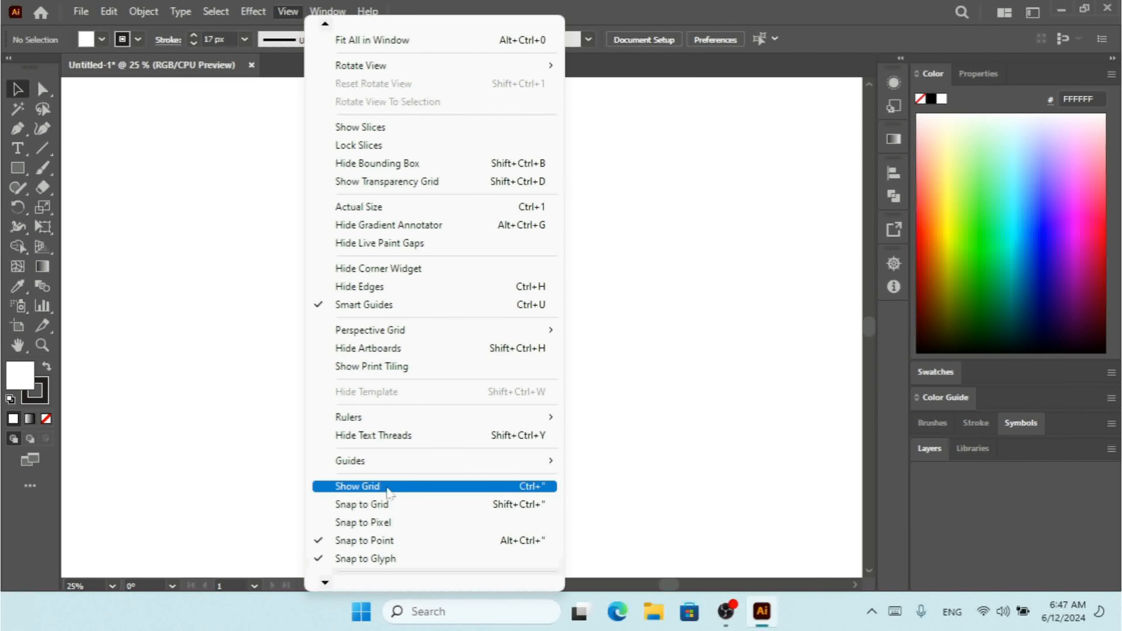
pyautogui.click(387, 488)
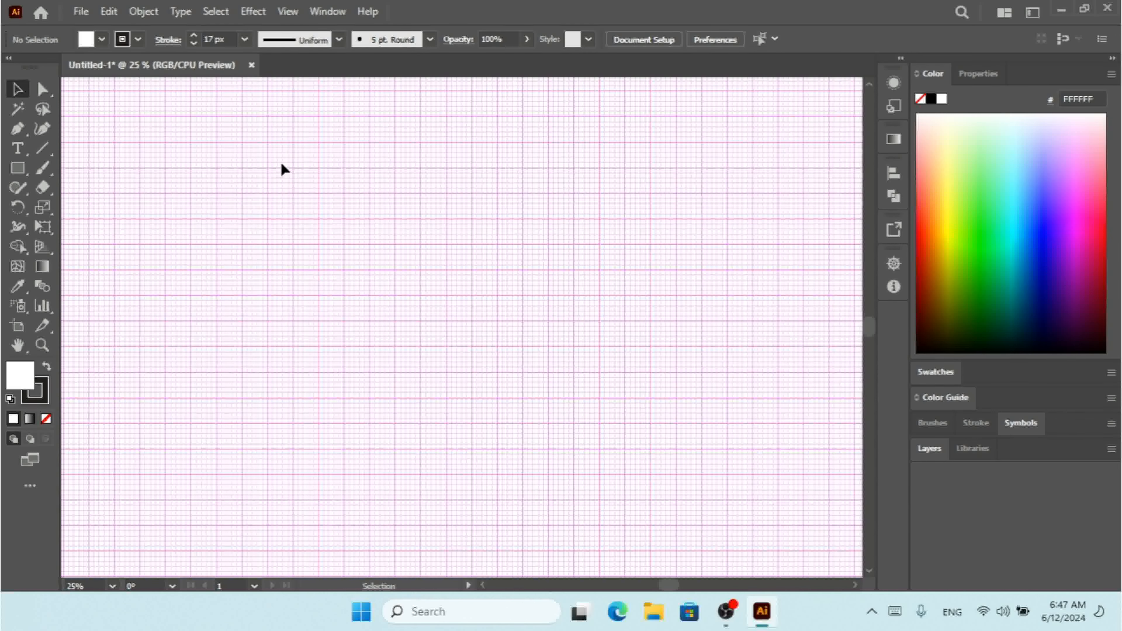
# - Set the grid's gridline spacing to every 20 px in the Guides & Grid preferences
pyautogui.moveTo(274, 154); pyautogui.dragTo(574, 356)
pyautogui.hotkey('ctrl', 'k')
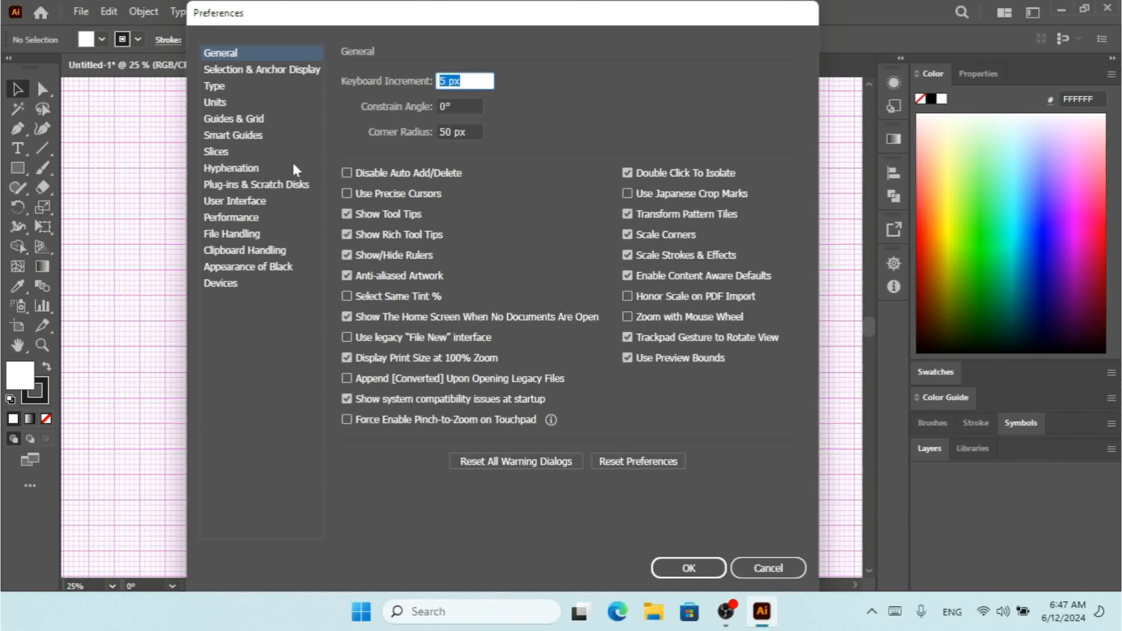
pyautogui.click(247, 116)
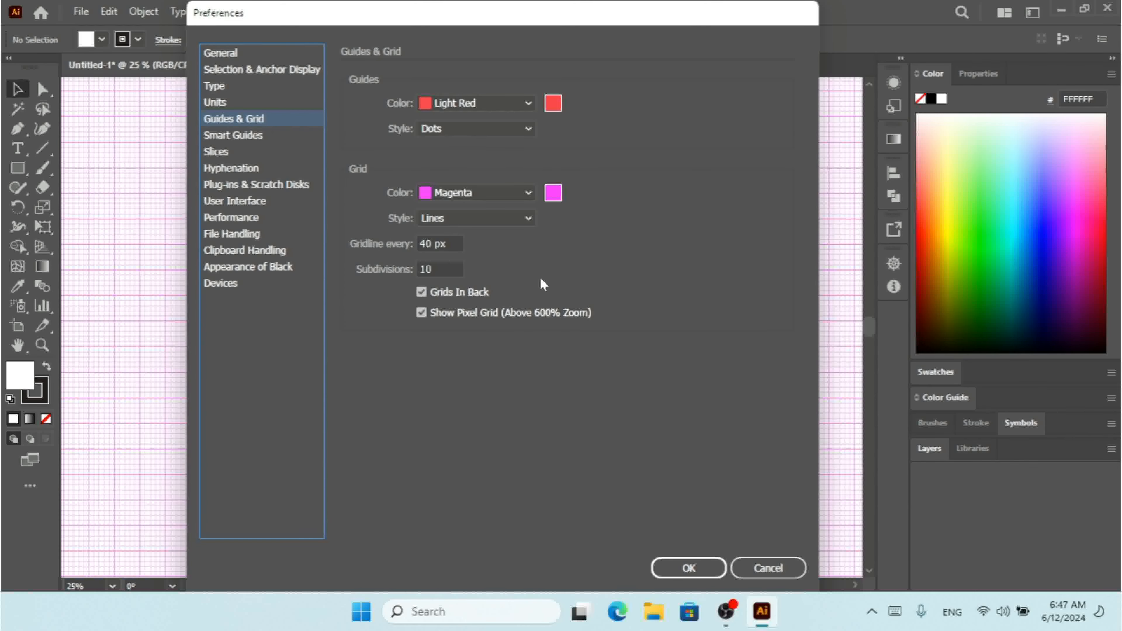
pyautogui.click(485, 218)
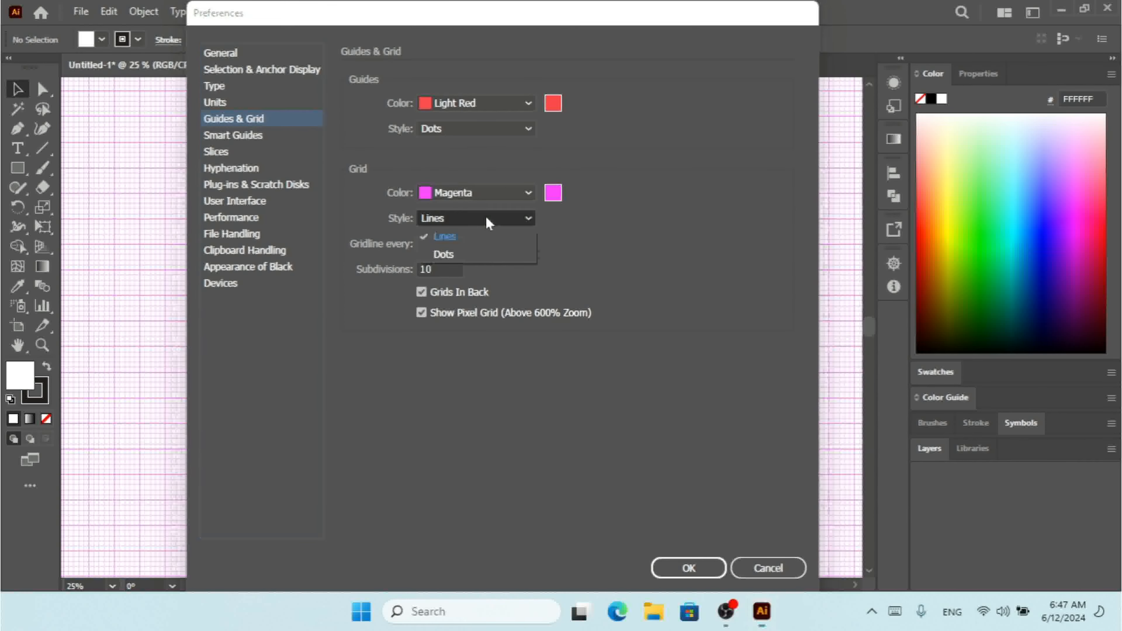
pyautogui.click(583, 242)
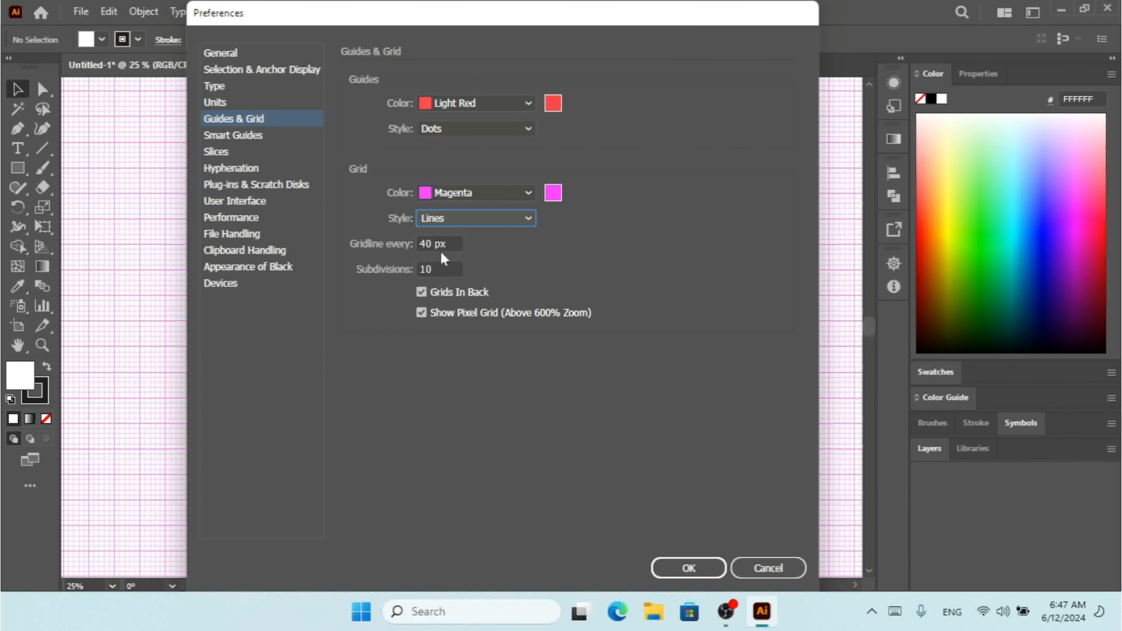
pyautogui.doubleClick(435, 243)
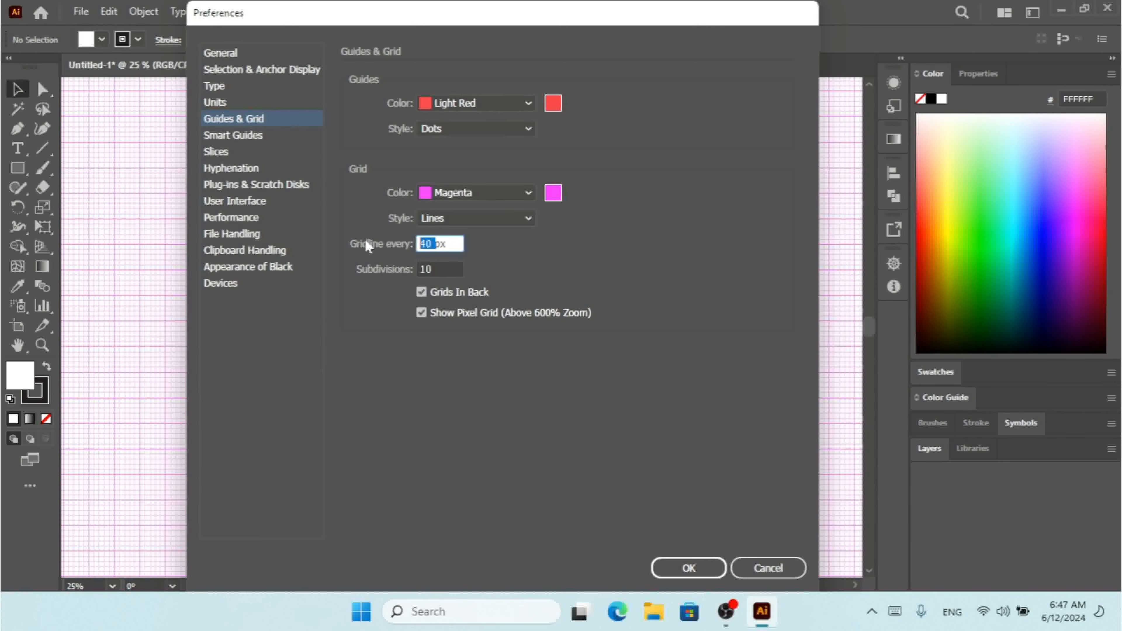
pyautogui.write('20')
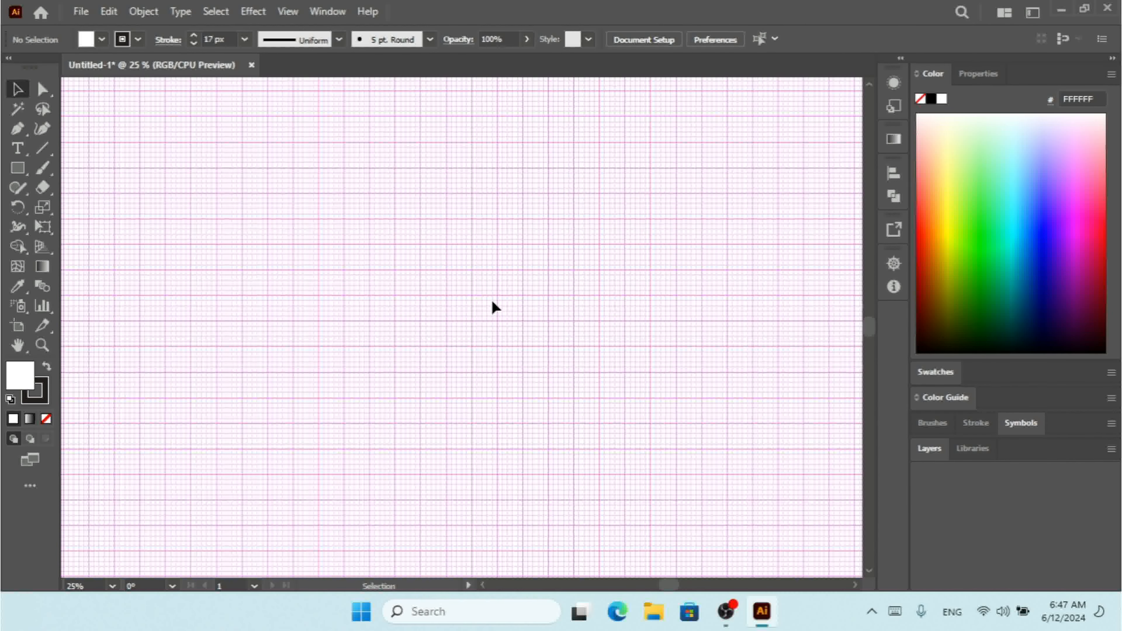
# - Set the grid's subdivisions to 20 in the Guides & Grid preferences and apply the change
pyautogui.hotkey('ctrl', 'k')
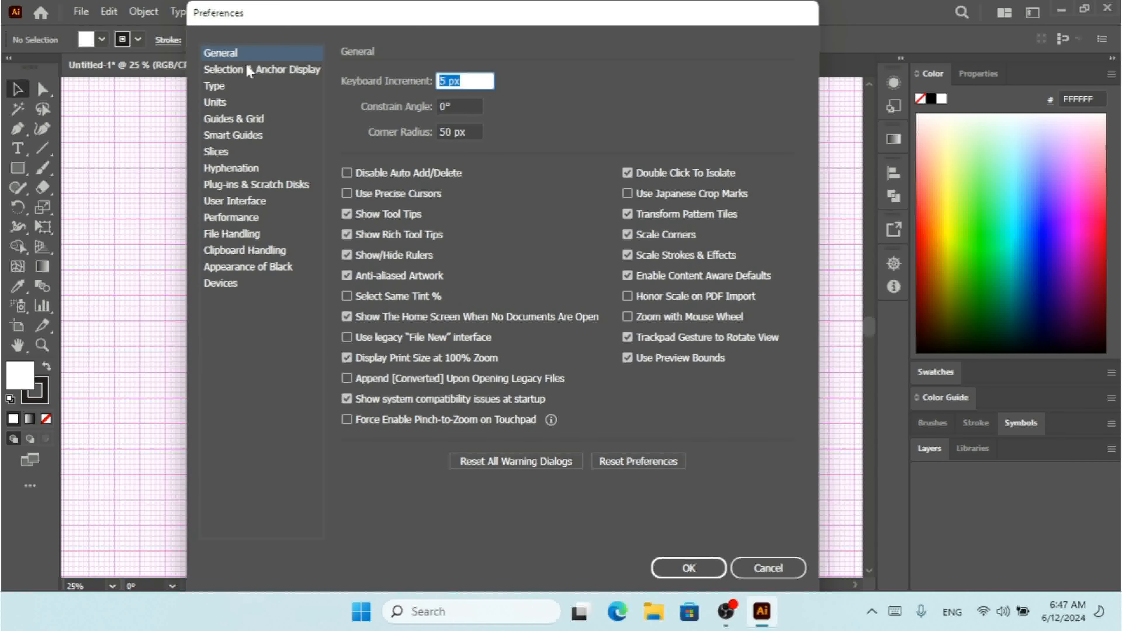
pyautogui.click(236, 123)
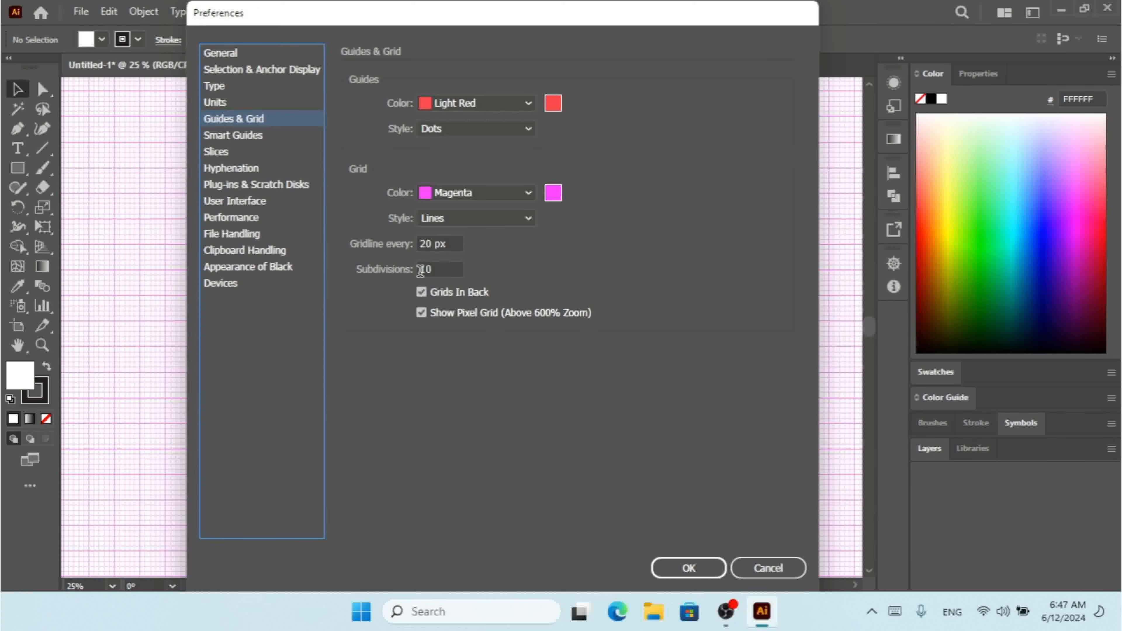
pyautogui.doubleClick(440, 268)
pyautogui.write('2')
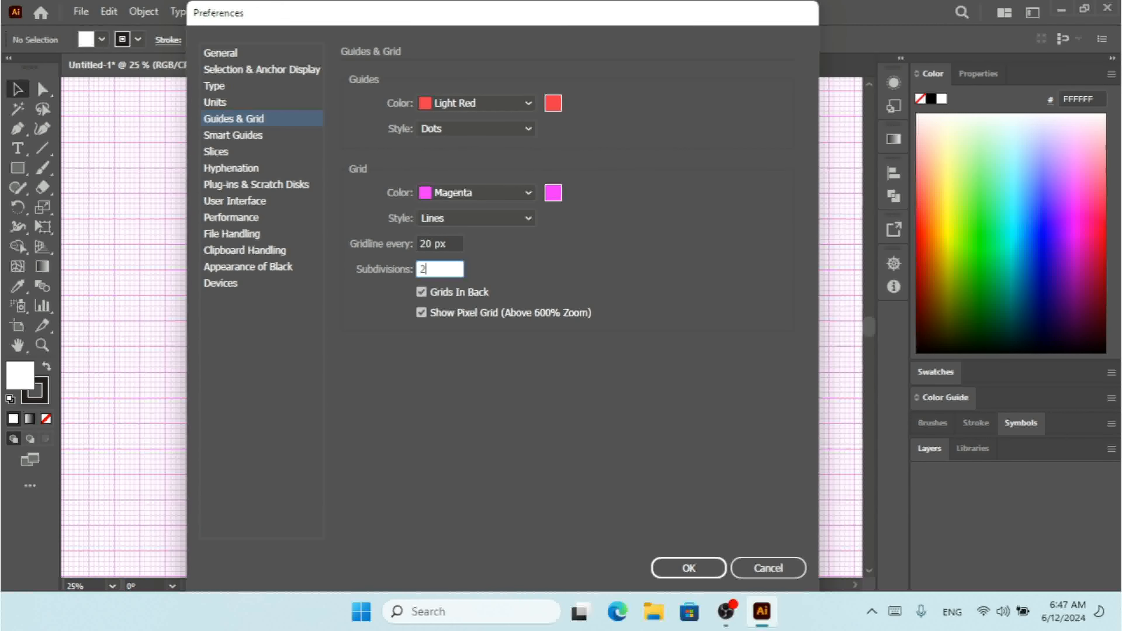
pyautogui.write('0')
pyautogui.click(676, 571)
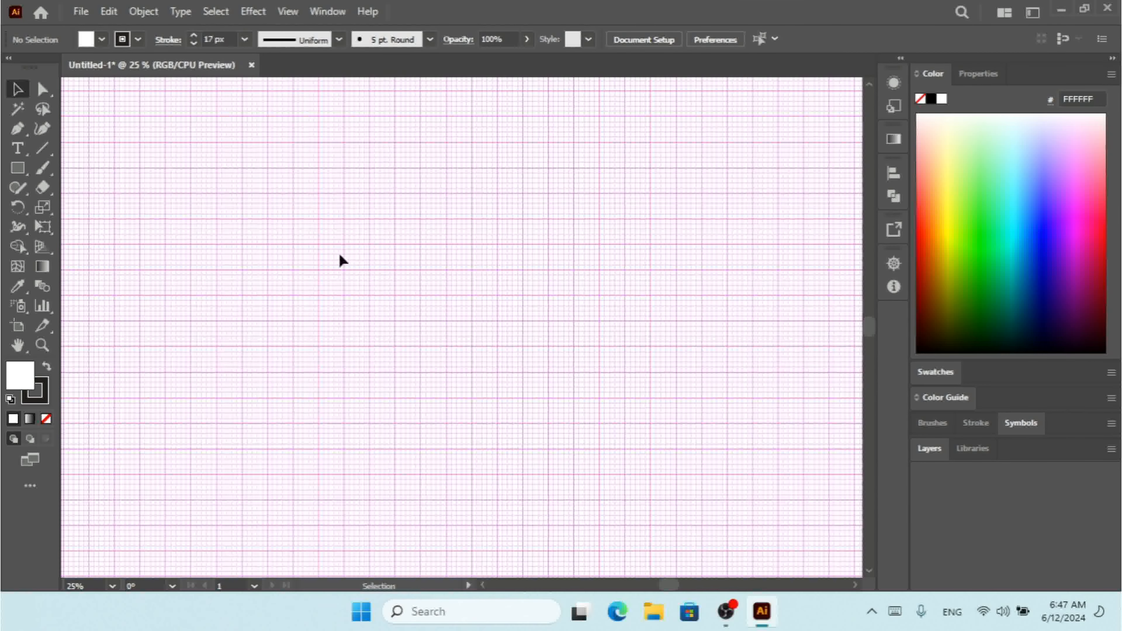
# - Zoom in on the artboard to 800% and examine the gridlines and their subdivisions
pyautogui.press('ctrl')
pyautogui.hotkey('ctrl', '=')
pyautogui.hotkey('ctrl', '=')
pyautogui.hotkey('ctrl', '=')
pyautogui.hotkey('ctrl', '=')
pyautogui.hotkey('ctrl', '=')
pyautogui.hotkey('ctrl', '=')
pyautogui.hotkey('ctrl', '=')
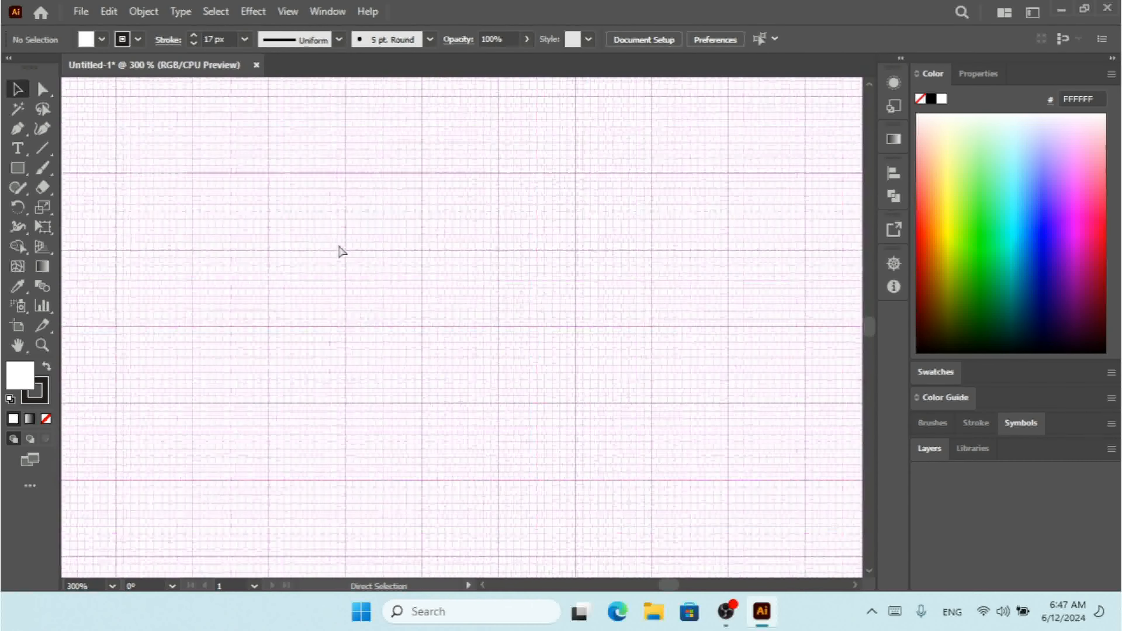
pyautogui.hotkey('ctrl', '=')
pyautogui.hotkey('ctrl', '=')
pyautogui.hotkey('ctrl', '=')
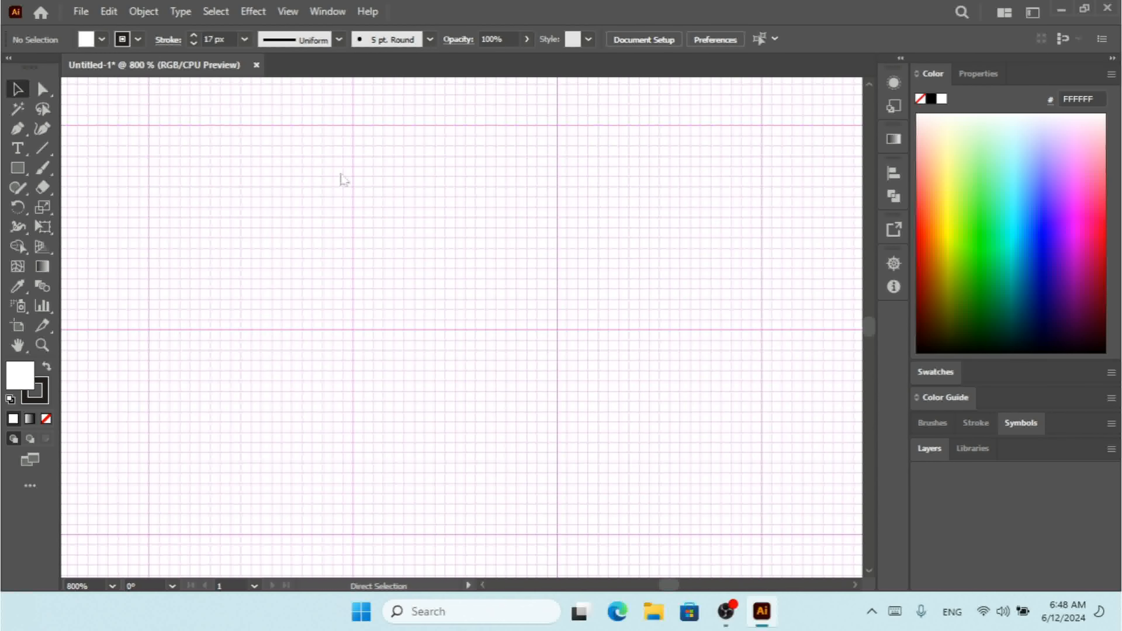
# - Set the grid's subdivisions to 5 in the Guides & Grid preferences and check the divisions between two main gridlines on the artboard
pyautogui.hotkey('ctrl', 'k')
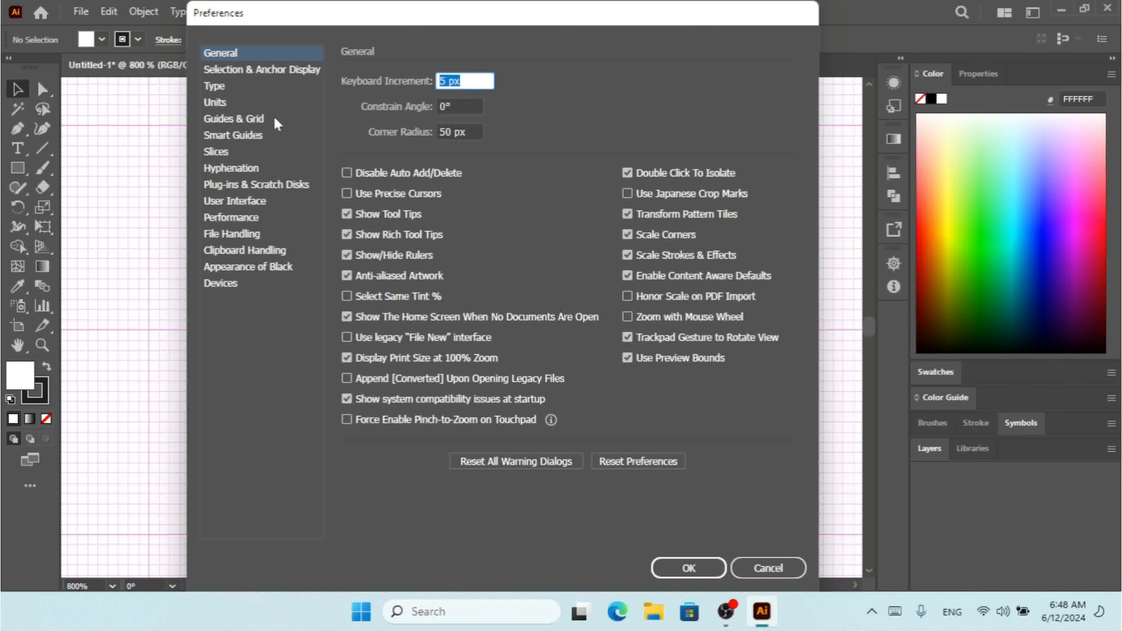
pyautogui.click(248, 133)
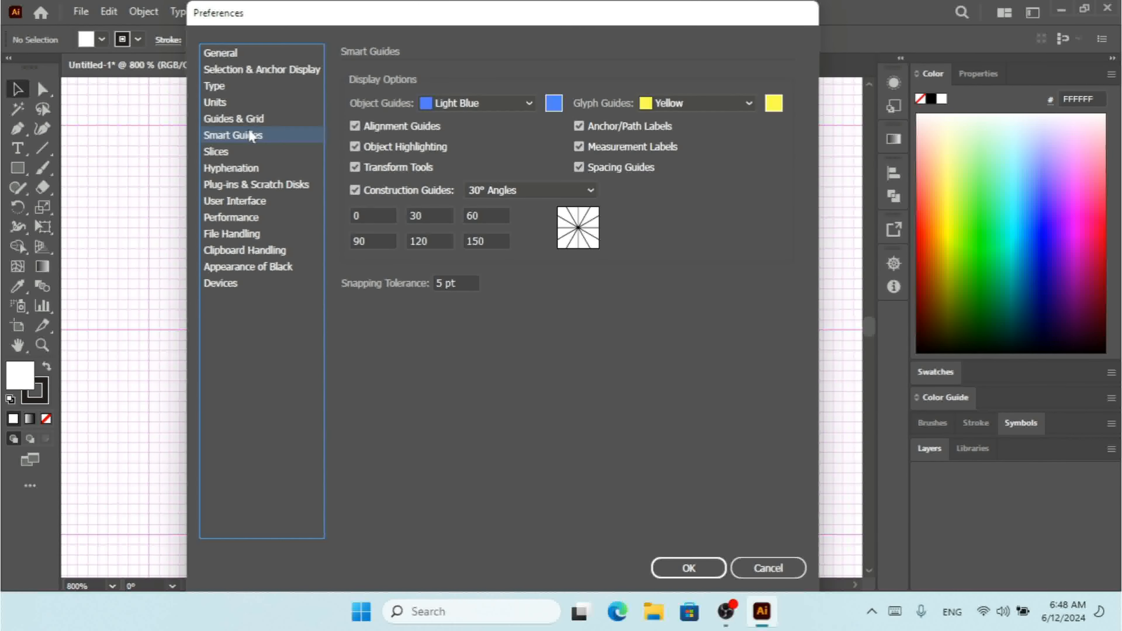
pyautogui.click(241, 120)
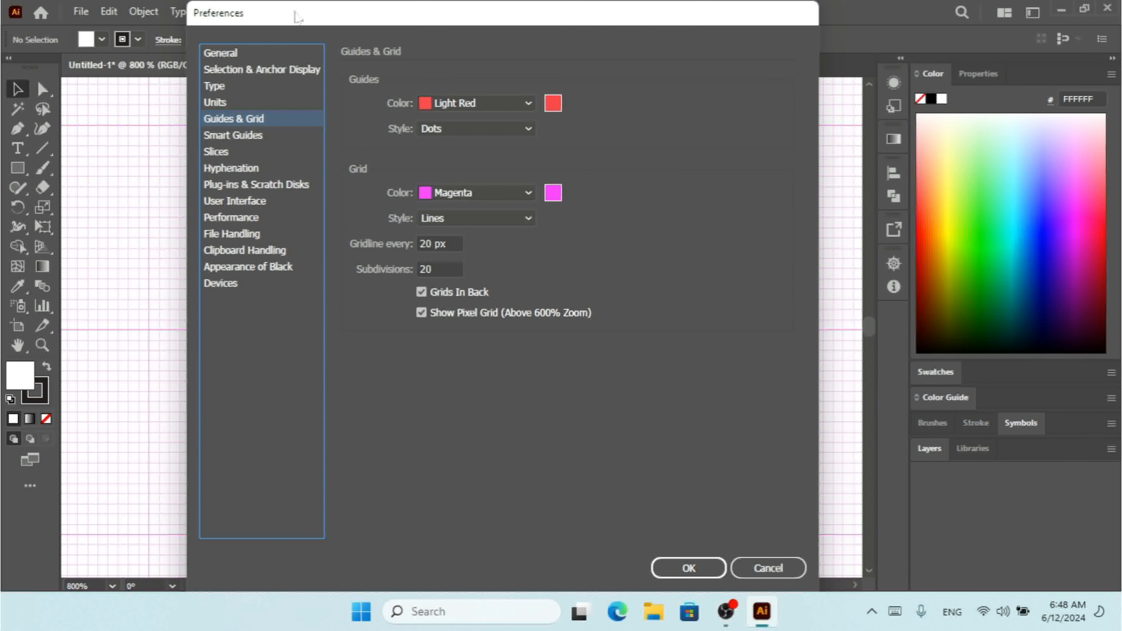
pyautogui.moveTo(293, 13); pyautogui.dragTo(539, 116)
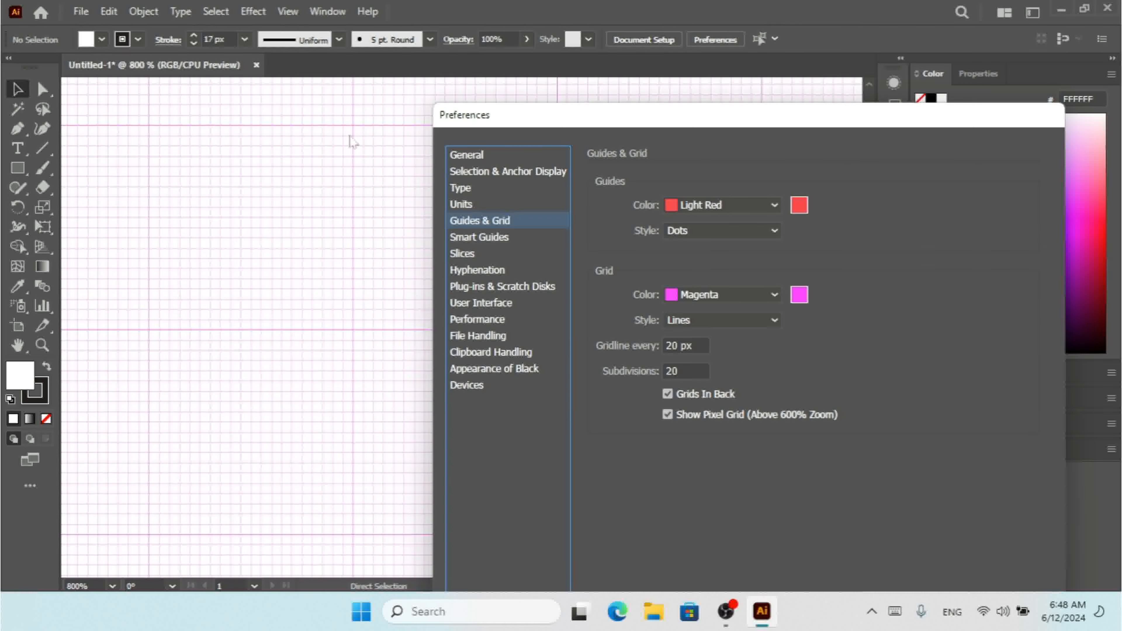
pyautogui.click(701, 367)
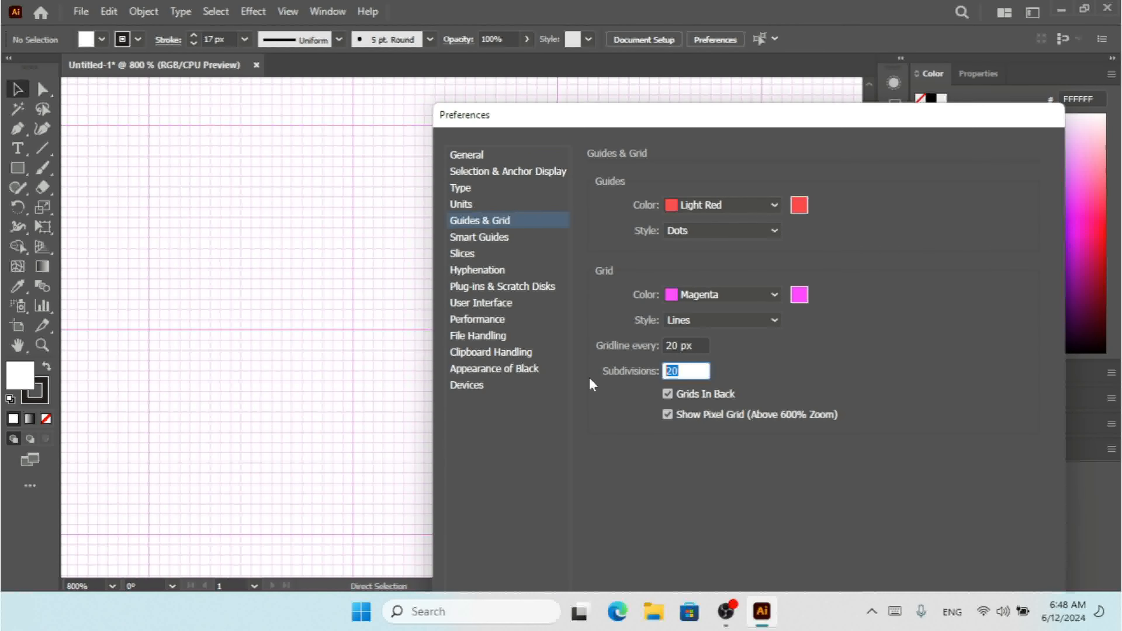
pyautogui.write('5')
pyautogui.moveTo(761, 111); pyautogui.dragTo(670, 12)
pyautogui.click(844, 568)
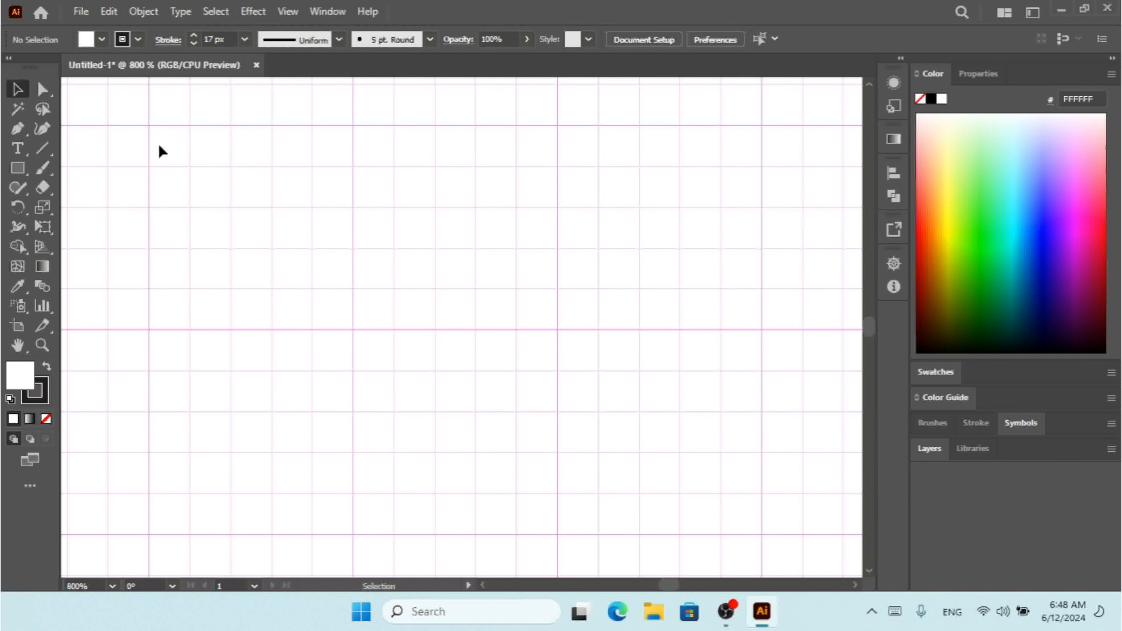
pyautogui.moveTo(159, 145); pyautogui.dragTo(183, 293)
pyautogui.moveTo(209, 137); pyautogui.dragTo(213, 266)
pyautogui.moveTo(240, 149); pyautogui.dragTo(256, 261)
pyautogui.moveTo(283, 145); pyautogui.dragTo(292, 256)
pyautogui.moveTo(328, 155); pyautogui.dragTo(353, 270)
# - Turn off Grids In Back in the Guides & Grid preferences and apply the change
pyautogui.hotkey('ctrl', 'k')
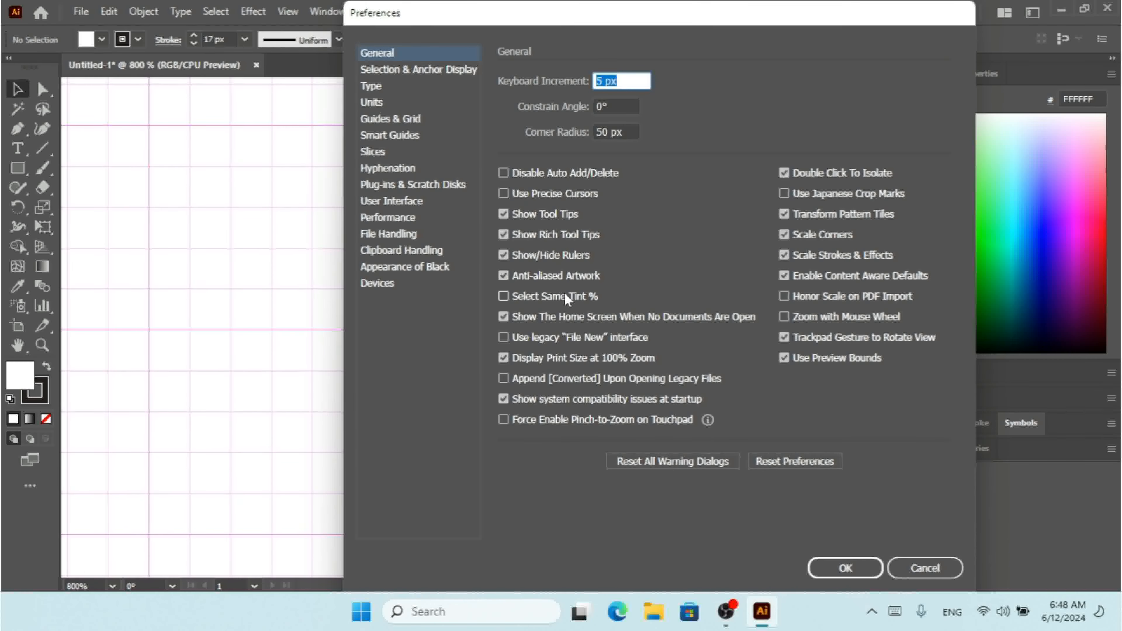
pyautogui.click(392, 119)
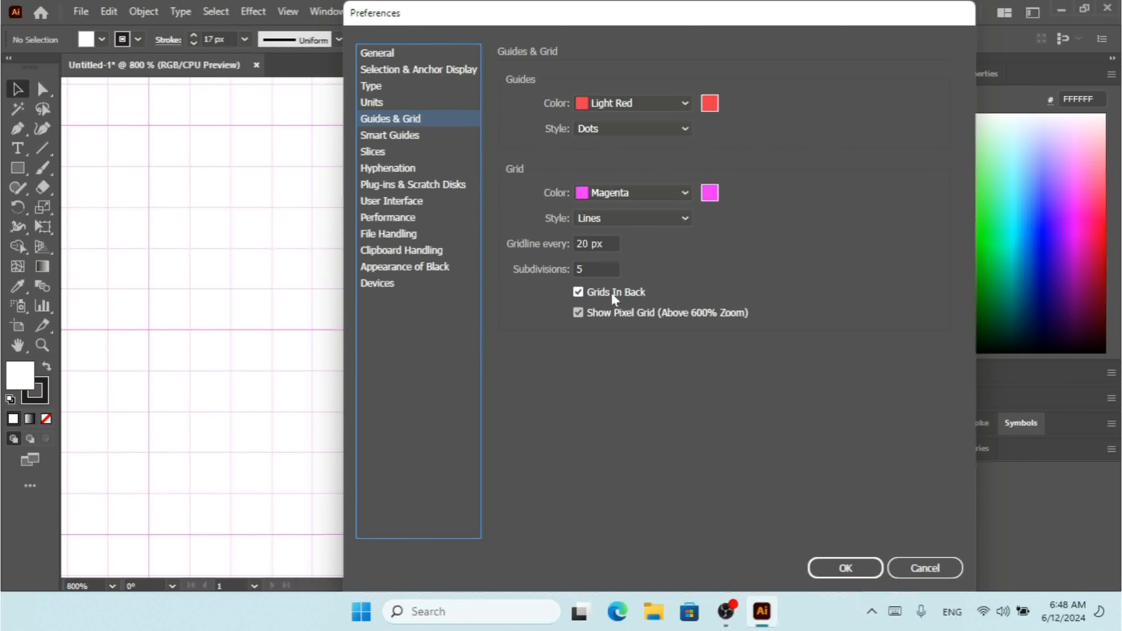
pyautogui.click(579, 293)
pyautogui.click(842, 569)
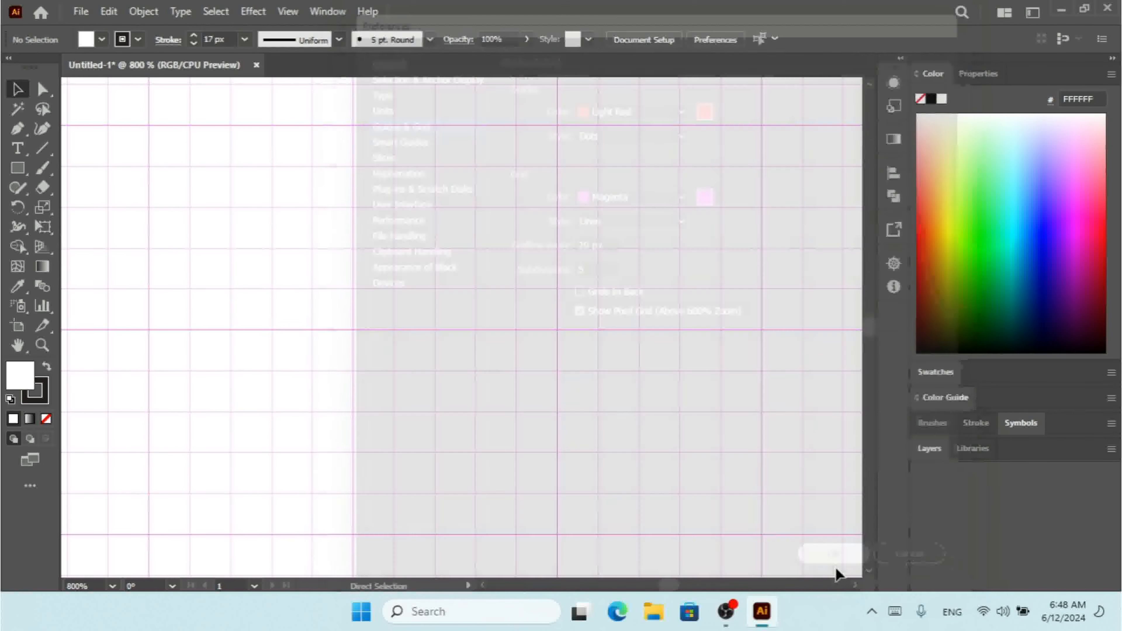
# - Draw a rectangle inside one main grid cell, with its stroke reduced to 0 px and its fill set to black
pyautogui.moveTo(11, 171); pyautogui.dragTo(106, 168)
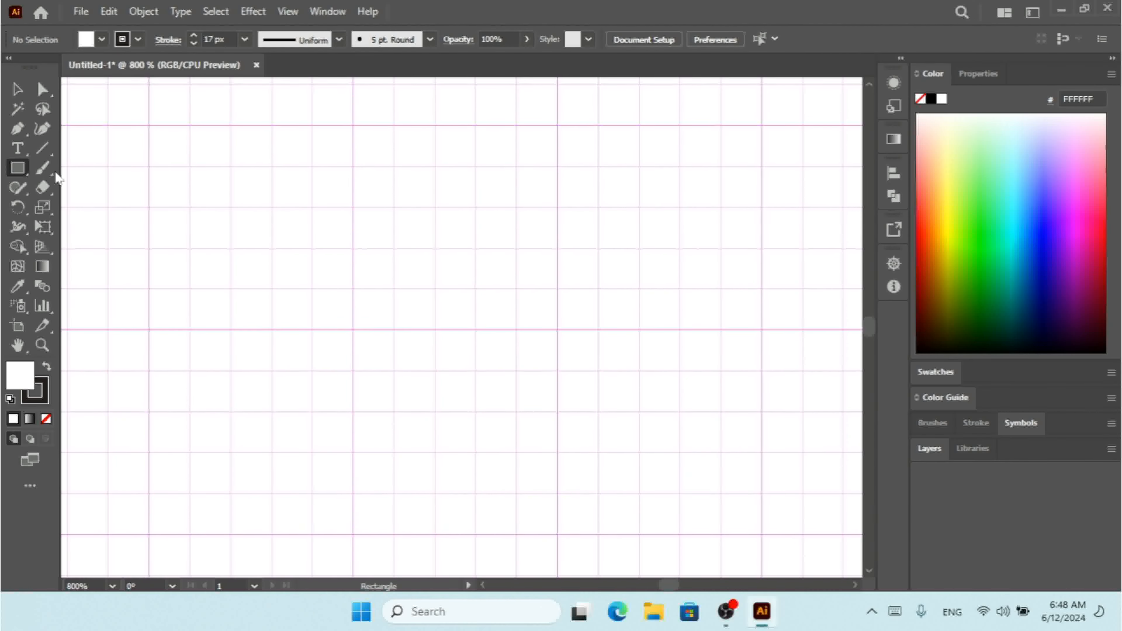
pyautogui.moveTo(153, 129); pyautogui.dragTo(338, 326)
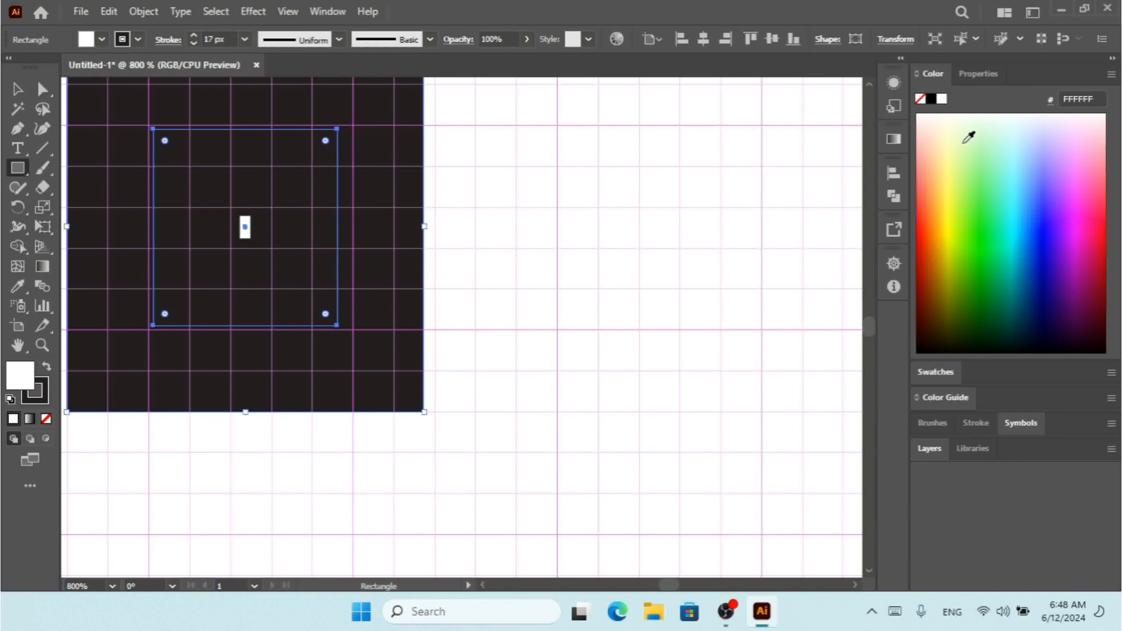
pyautogui.click(193, 43)
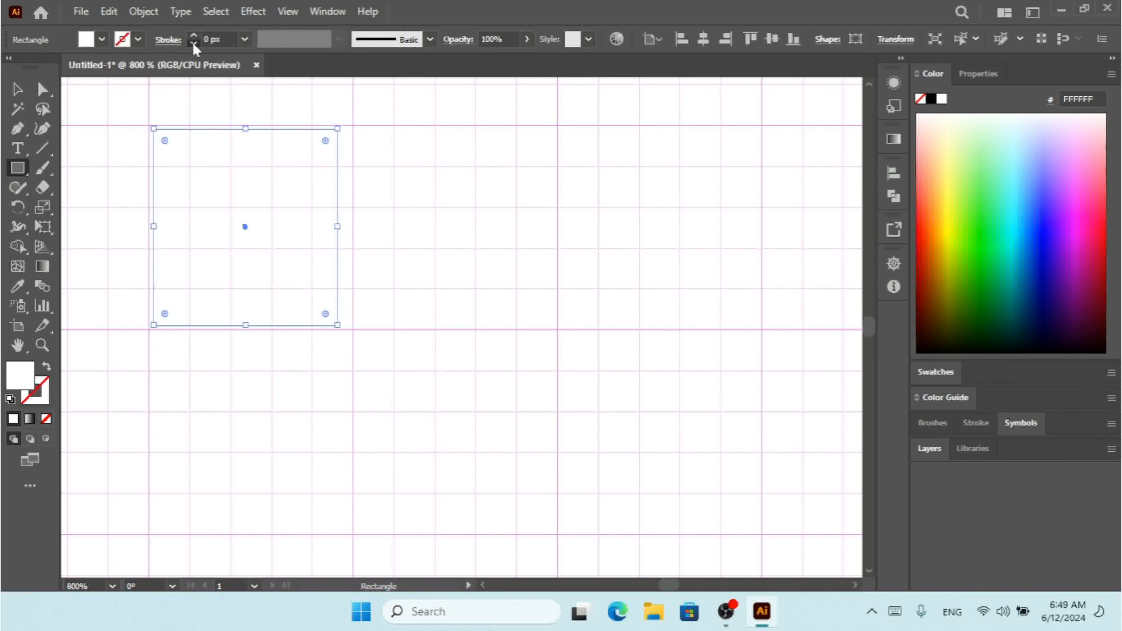
pyautogui.click(935, 99)
pyautogui.click(17, 88)
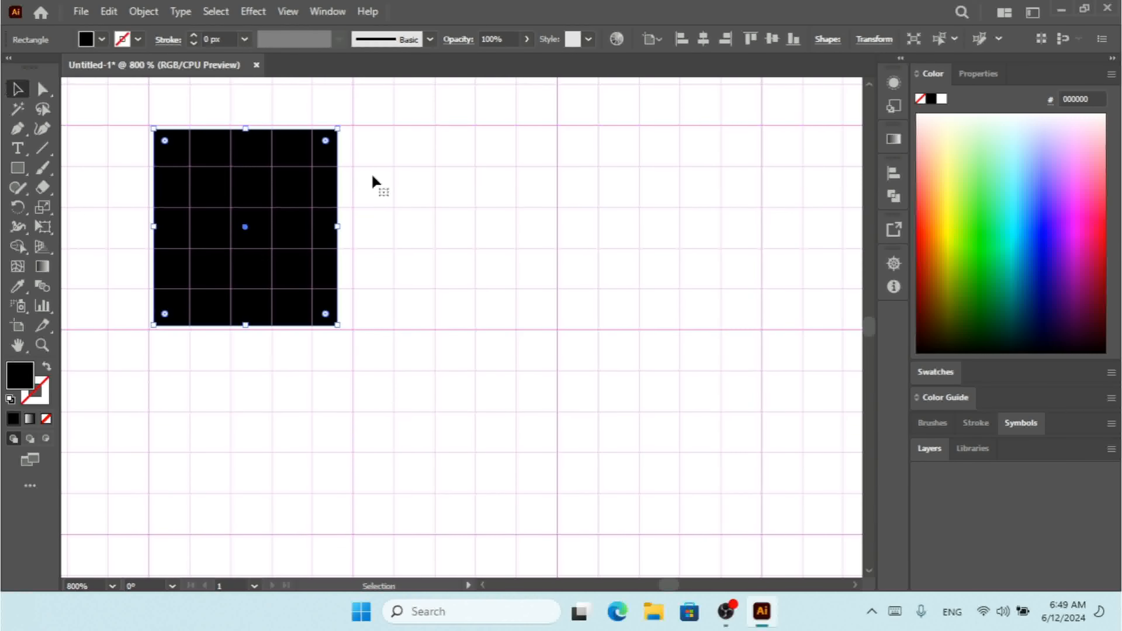
pyautogui.click(456, 213)
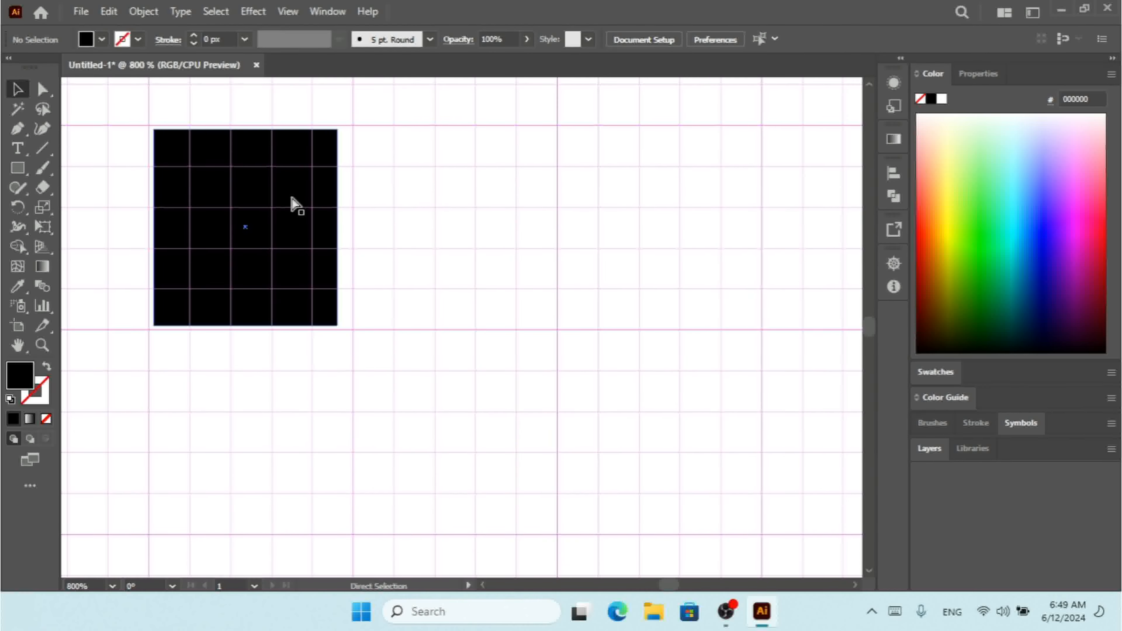
# - Turn Grids In Back on in the Guides & Grid preferences, and move the black rectangle to the next main grid cell on its right
pyautogui.hotkey('ctrl', 'k')
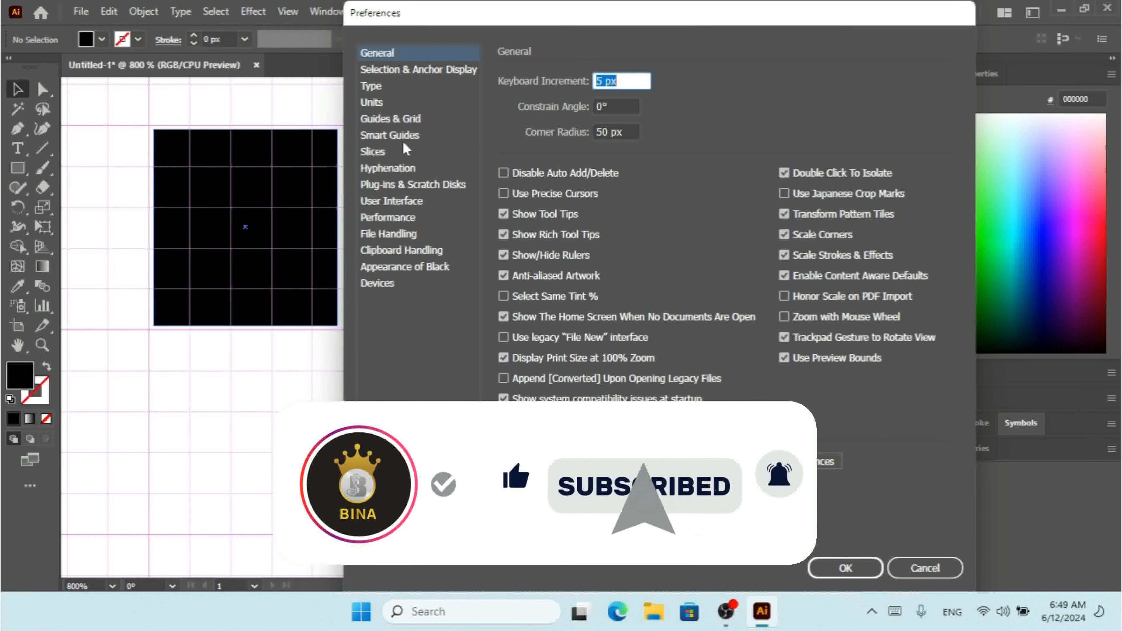
pyautogui.click(400, 119)
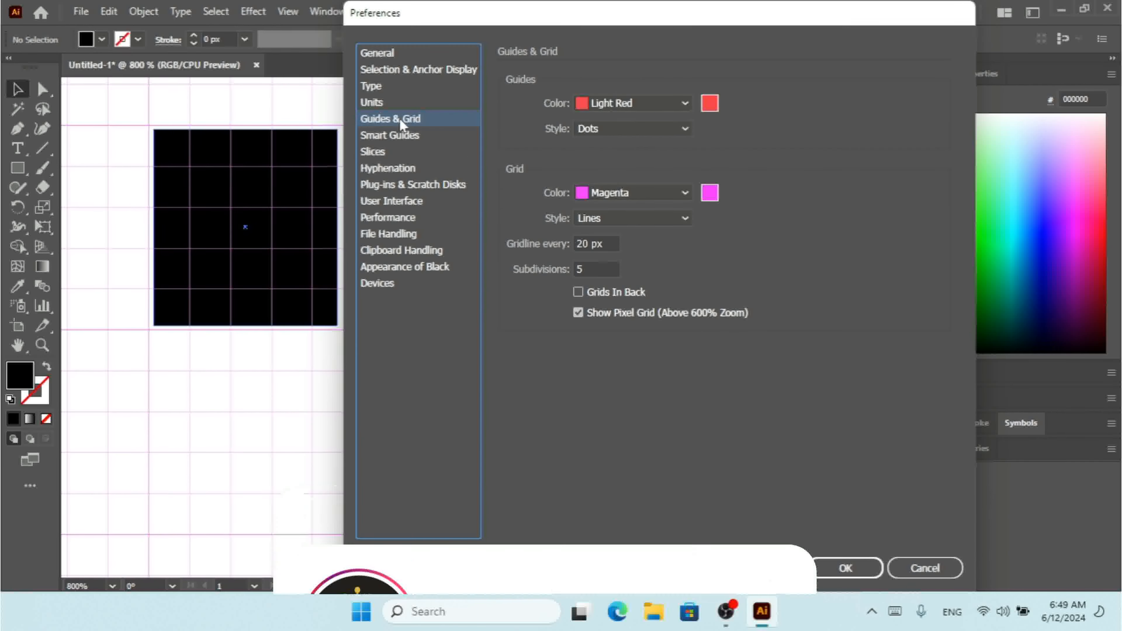
pyautogui.click(597, 294)
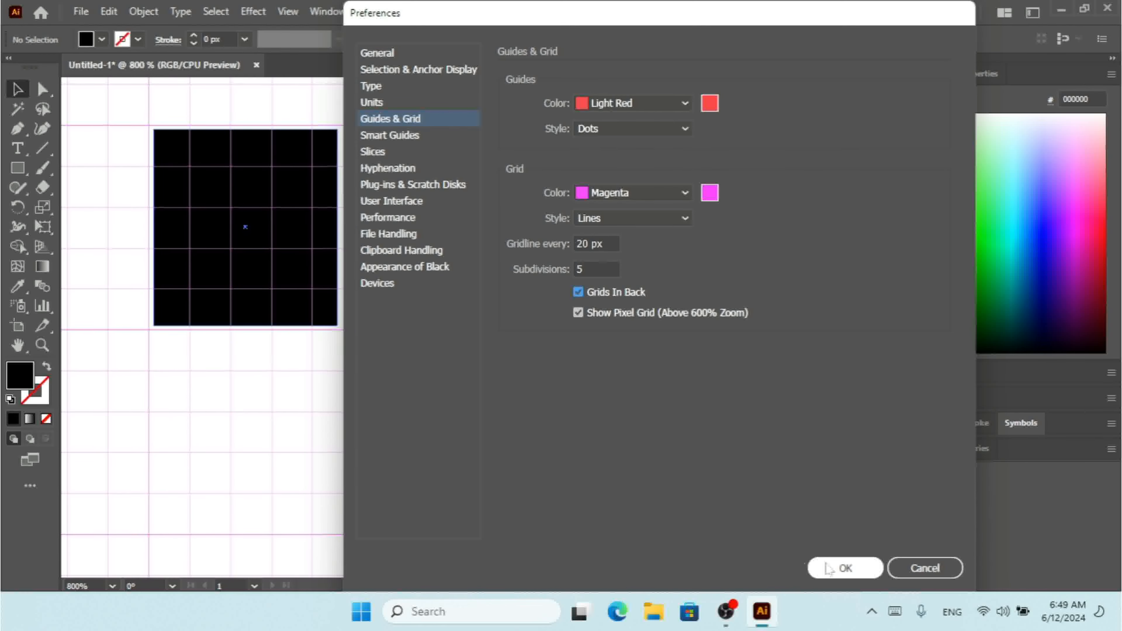
pyautogui.click(842, 568)
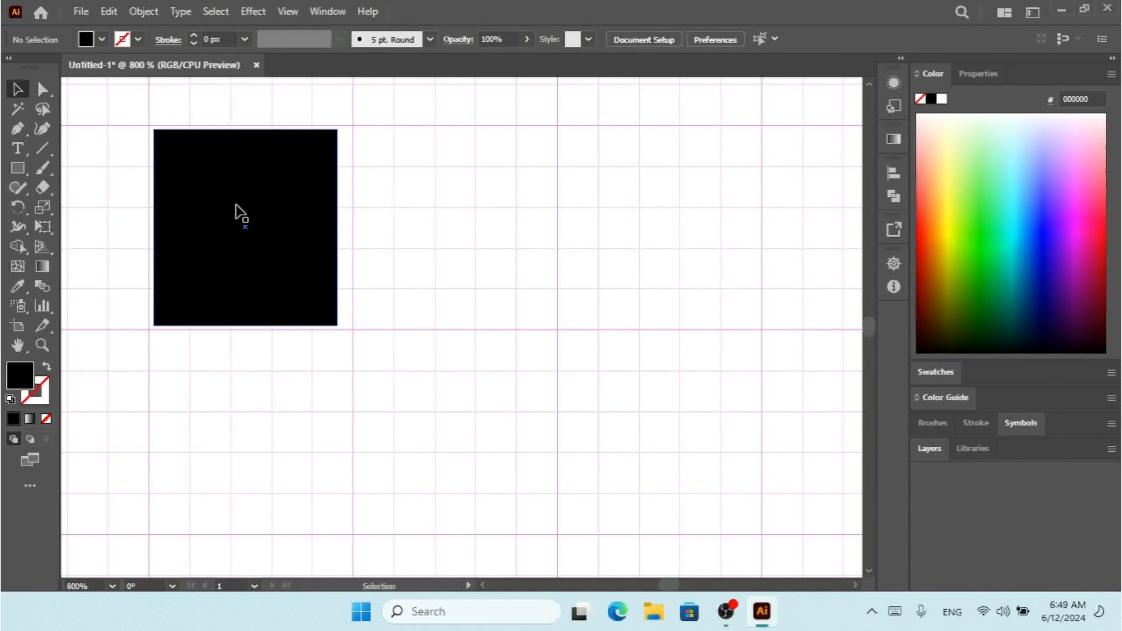
pyautogui.moveTo(474, 223); pyautogui.dragTo(446, 209)
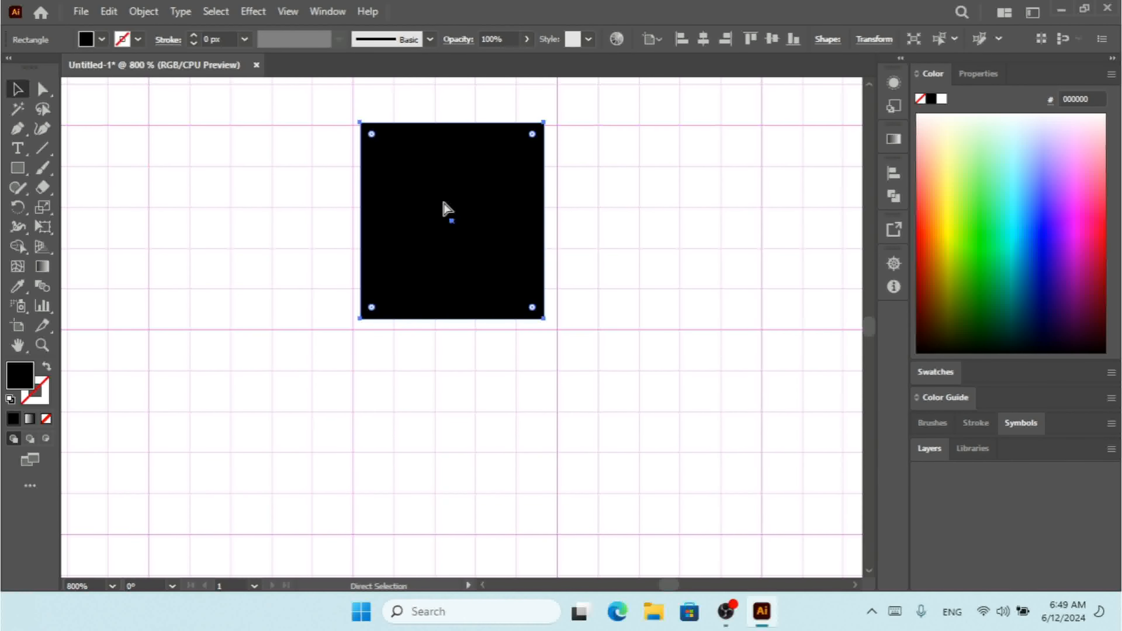
# - Turn off Show Pixel Grid (Above 600% Zoom) in the Guides & Grid preferences and apply the change
pyautogui.hotkey('ctrl', 'k')
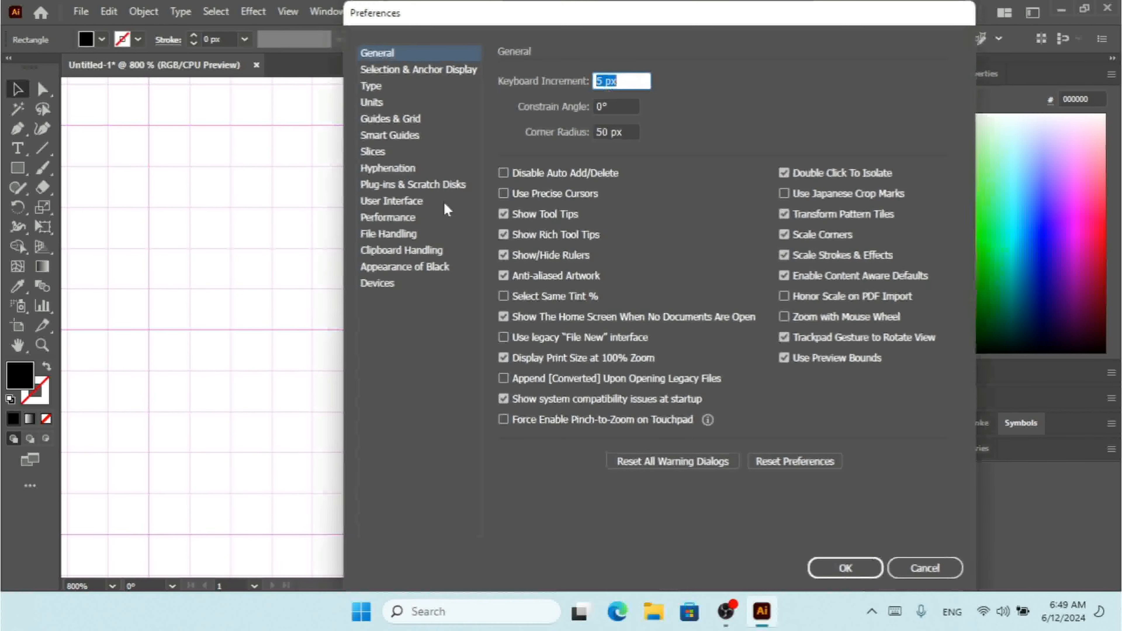
pyautogui.click(411, 119)
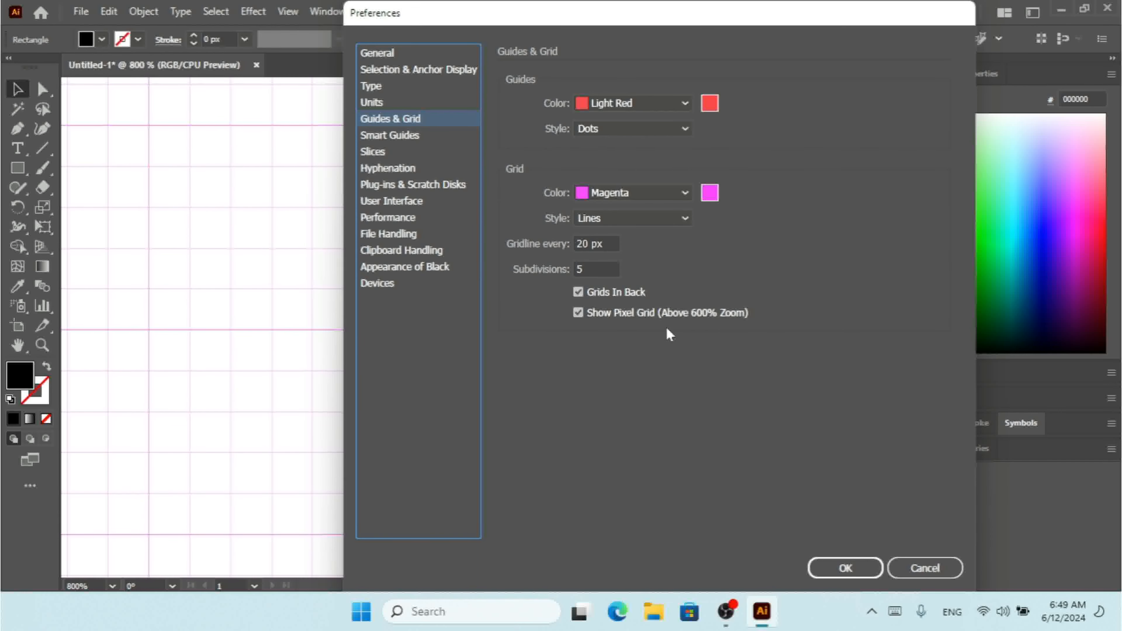
pyautogui.click(603, 314)
pyautogui.click(844, 566)
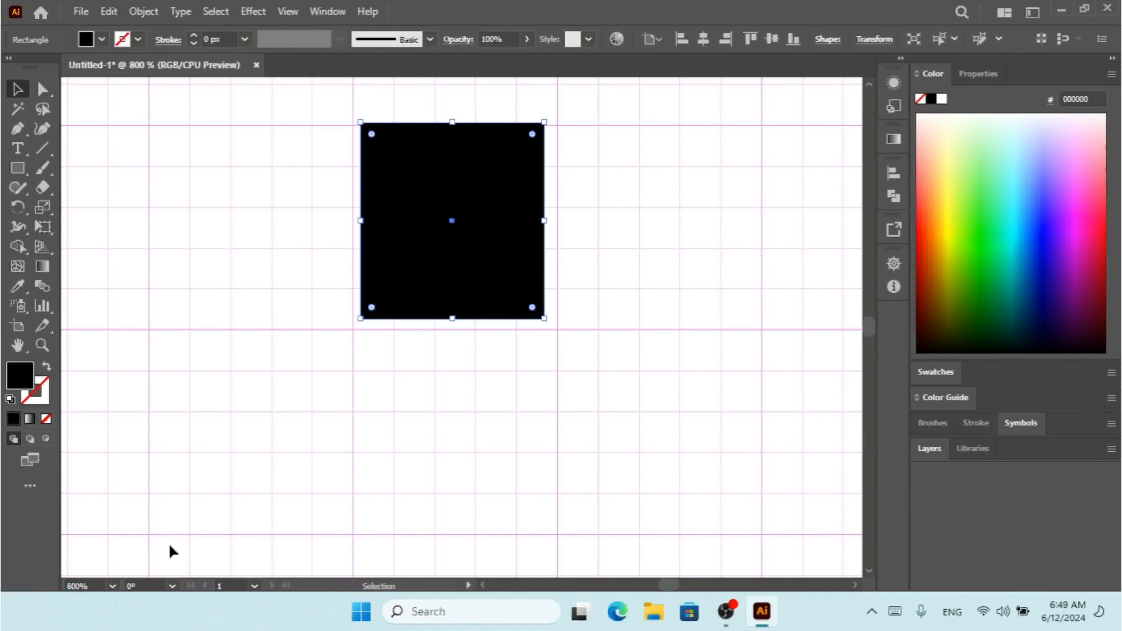
# - Zoom the view to 2400% and enable Pixel Preview to inspect the black rectangle's pixels
pyautogui.click(113, 587)
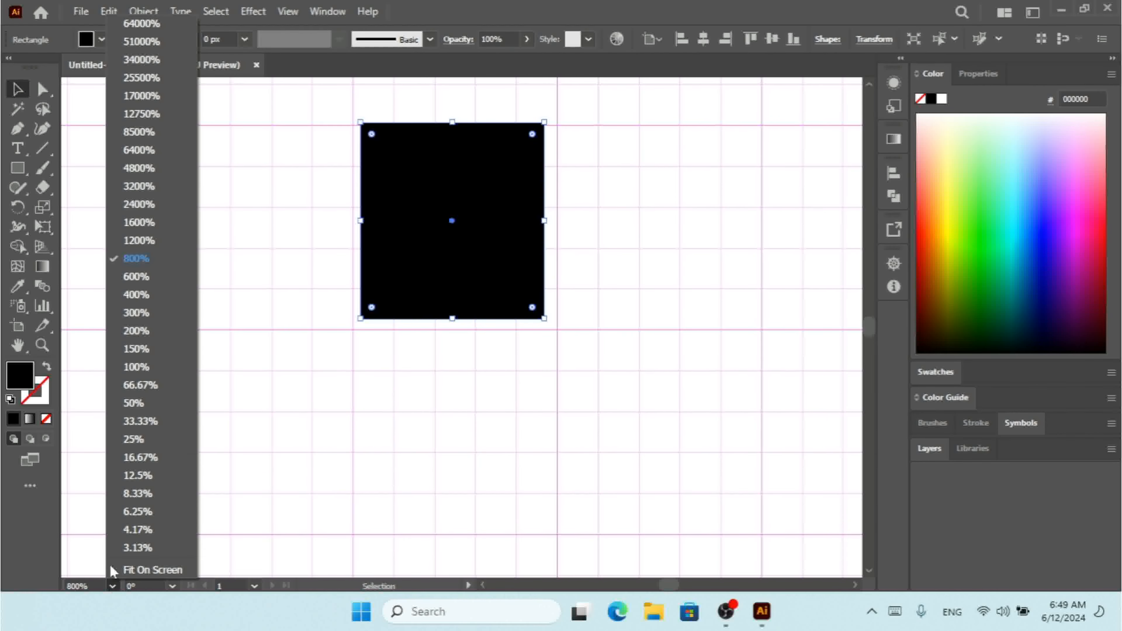
pyautogui.click(153, 206)
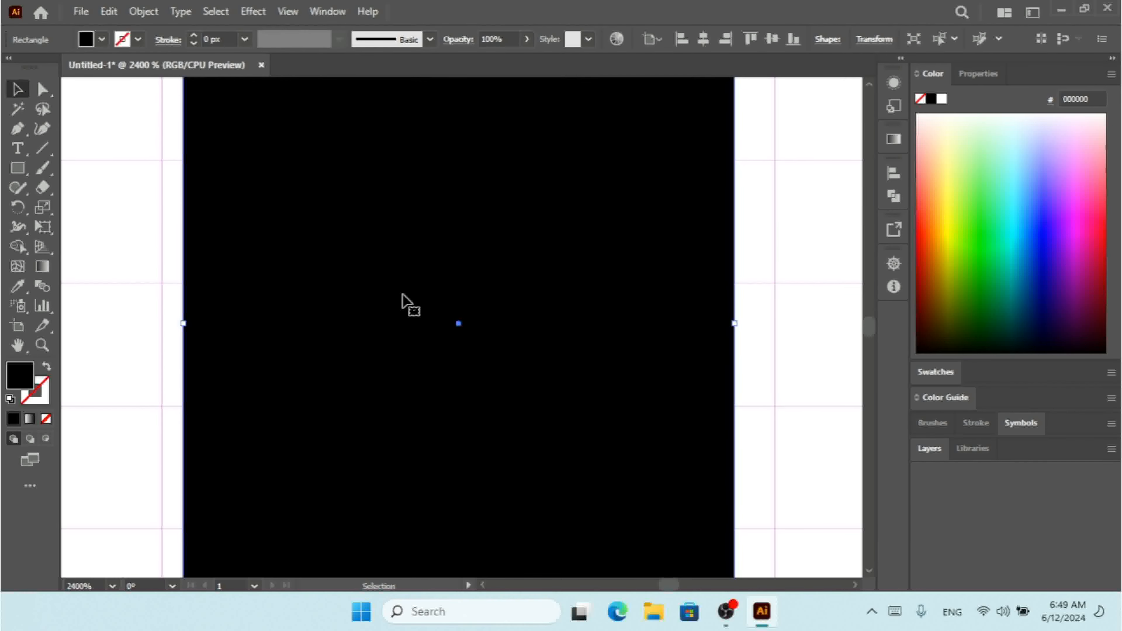
pyautogui.click(288, 11)
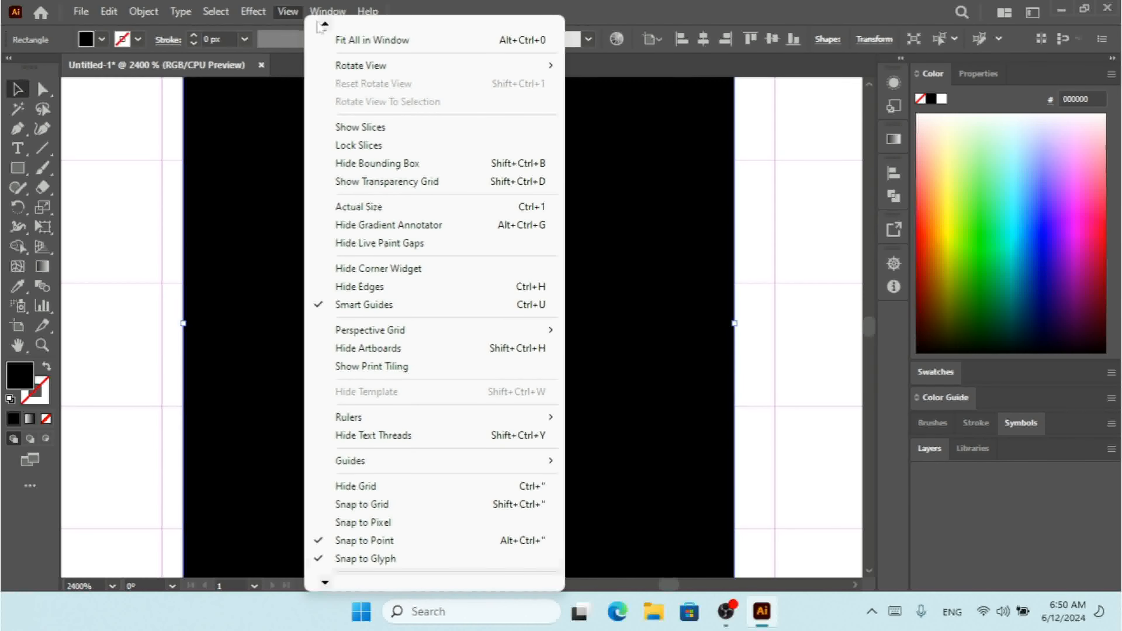
pyautogui.moveTo(322, 25)
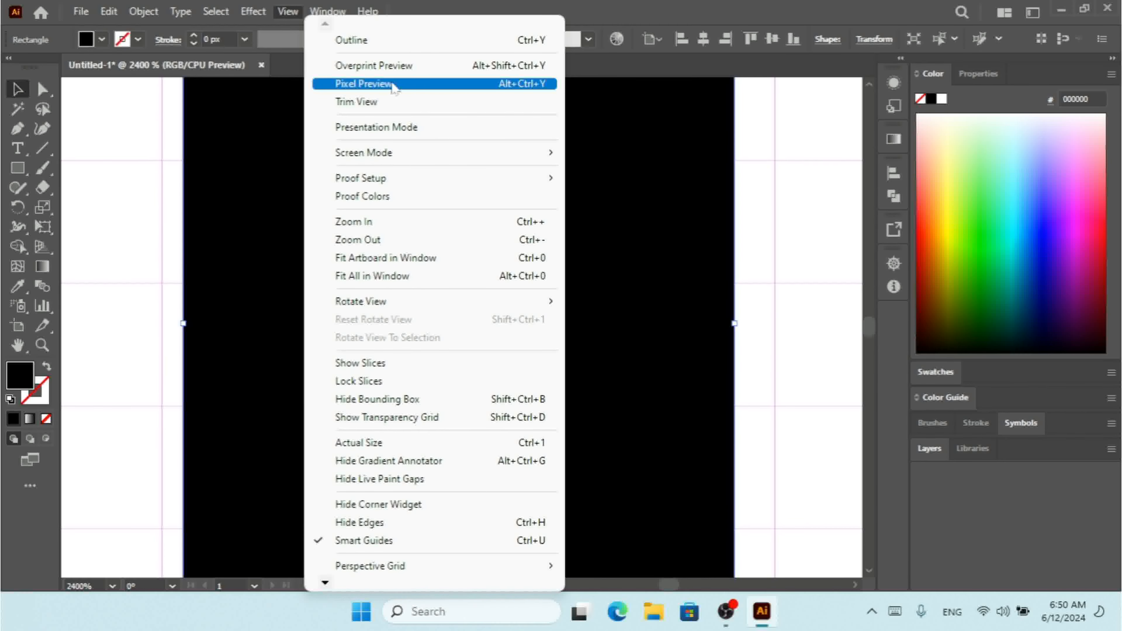
pyautogui.click(388, 83)
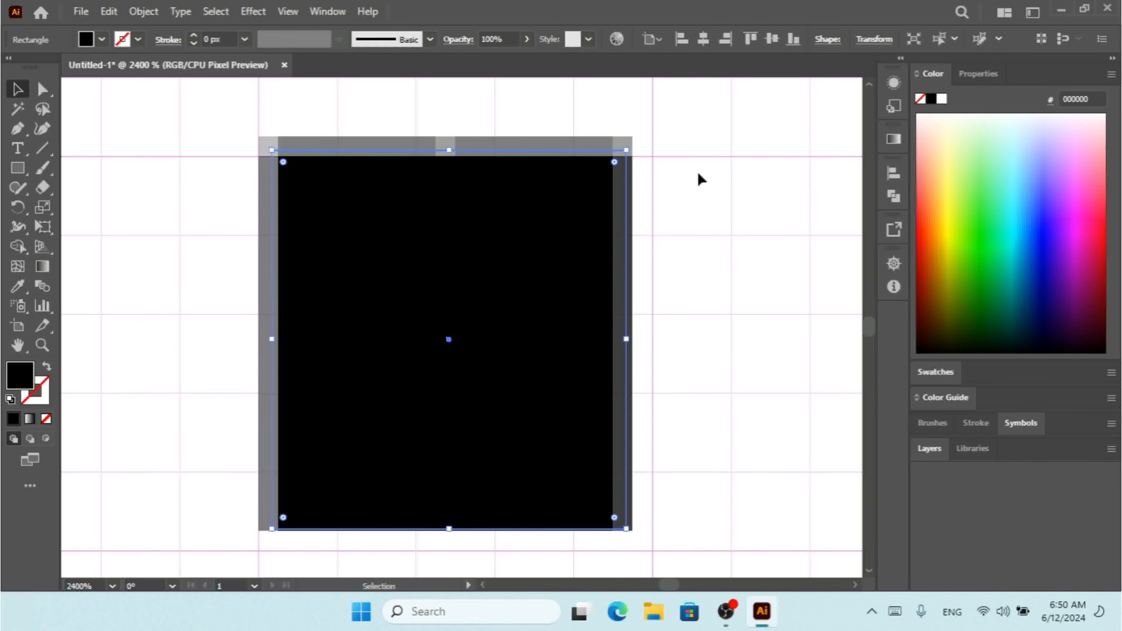
# - Turn on Show Pixel Grid (Above 600% Zoom) in the Guides & Grid preferences and apply the change
pyautogui.hotkey('ctrl', 'k')
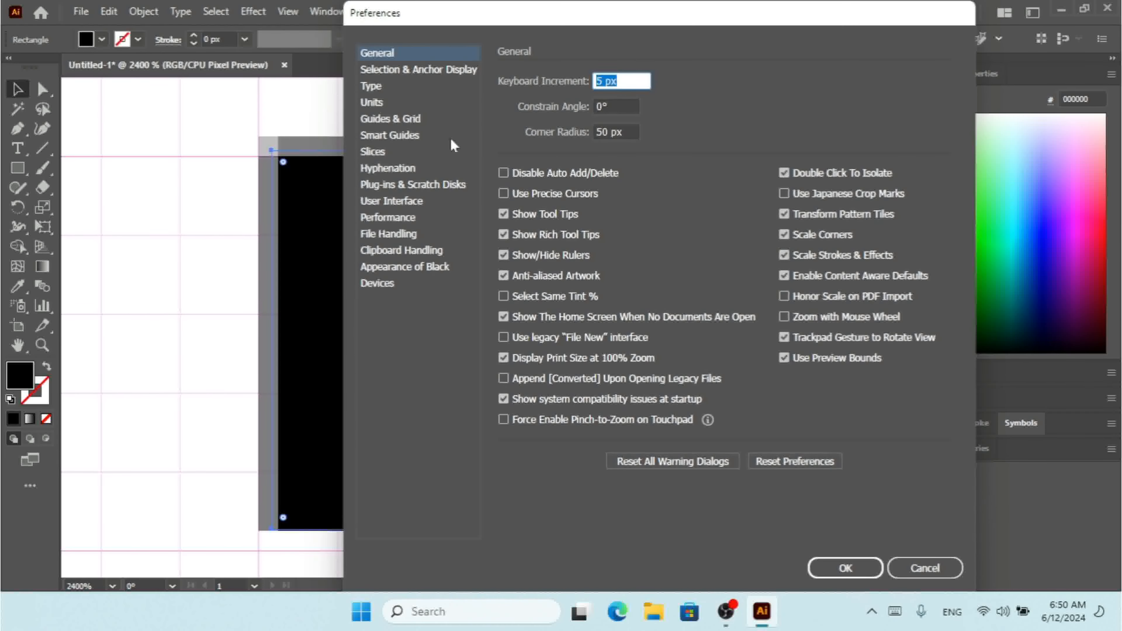
pyautogui.click(391, 120)
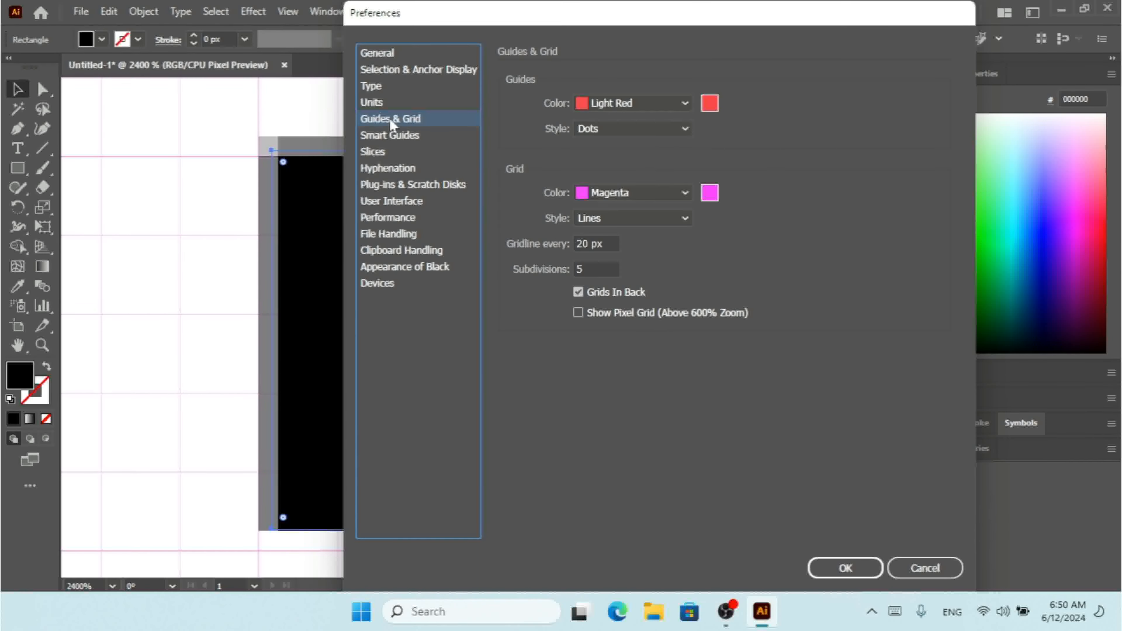
pyautogui.click(593, 319)
pyautogui.click(844, 569)
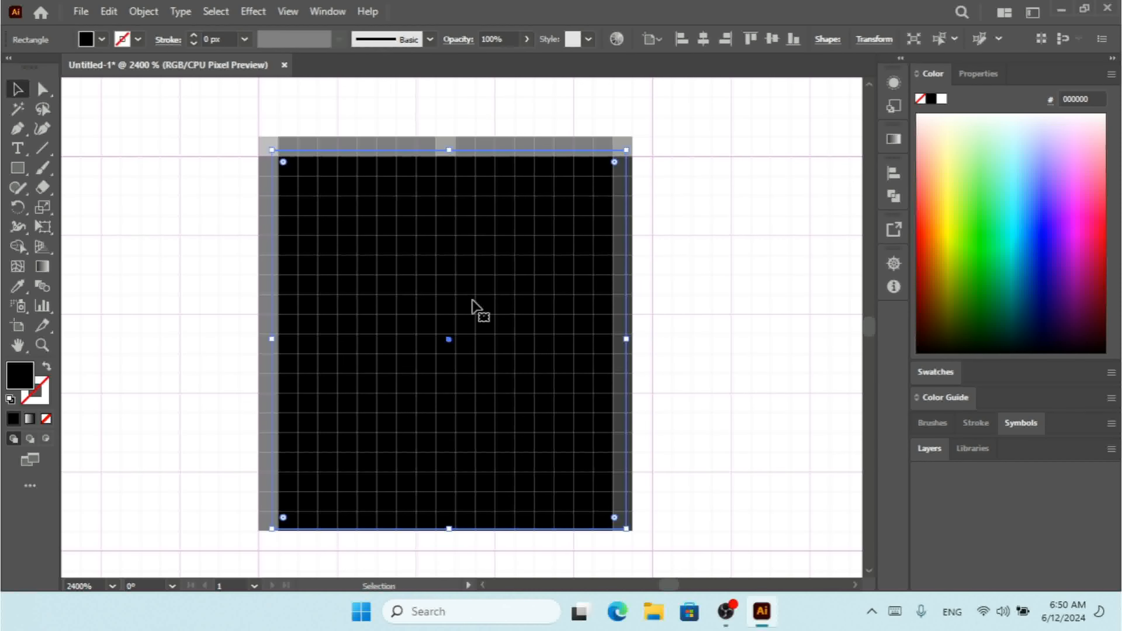
# - Check the Pixel Preview view option and review the Guides & Grid preferences, closing them without changes
pyautogui.click(290, 11)
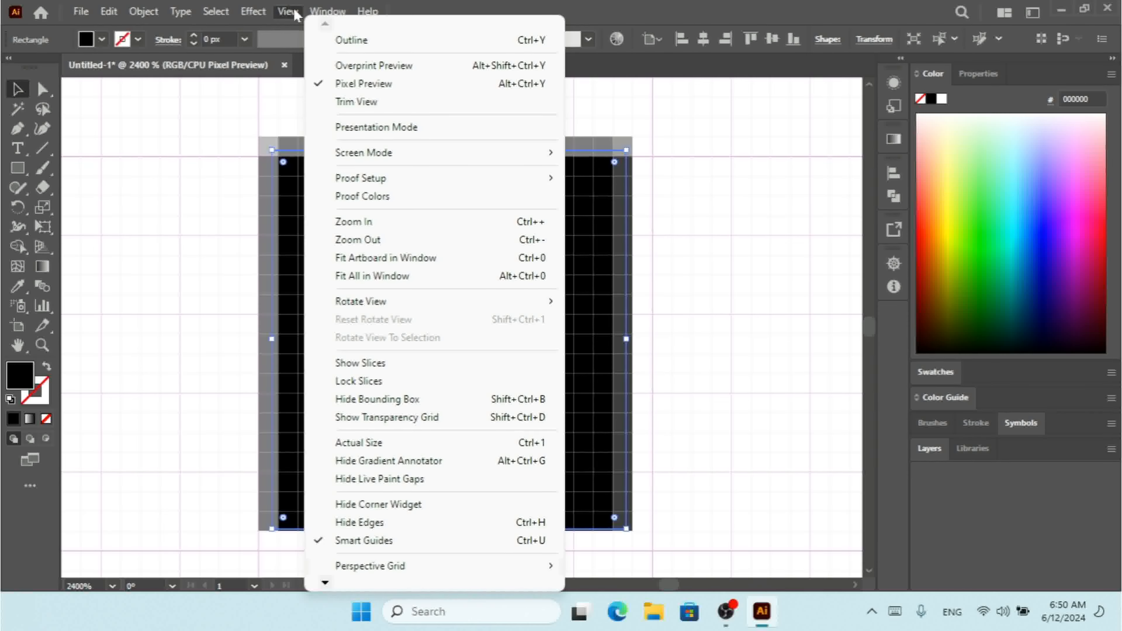
pyautogui.click(616, 244)
pyautogui.hotkey('ctrl', 'k')
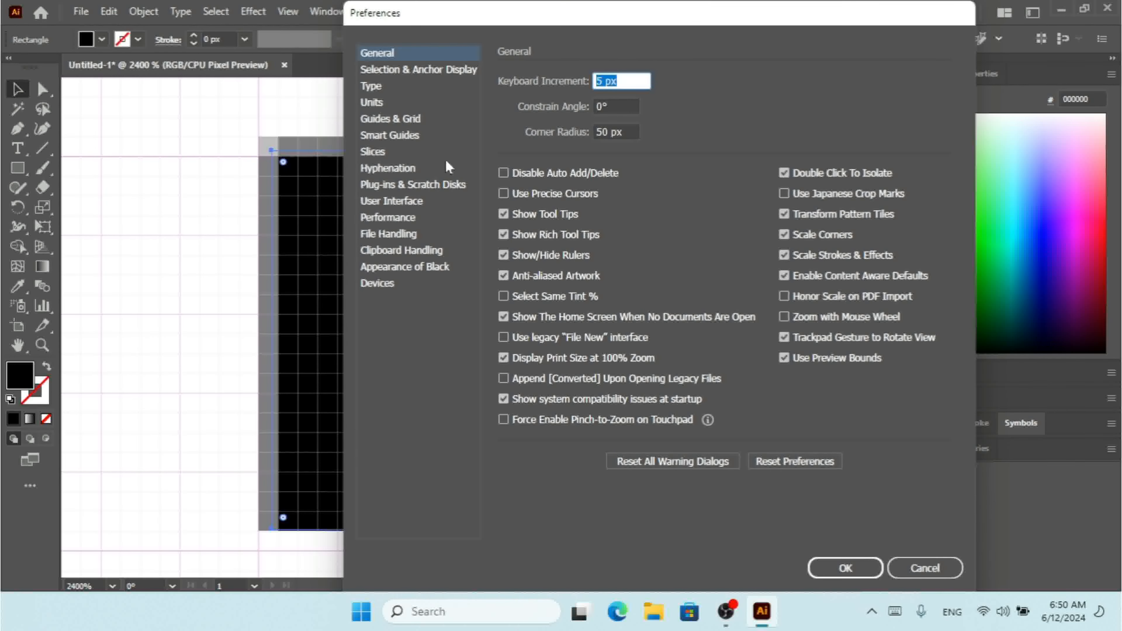
pyautogui.click(405, 124)
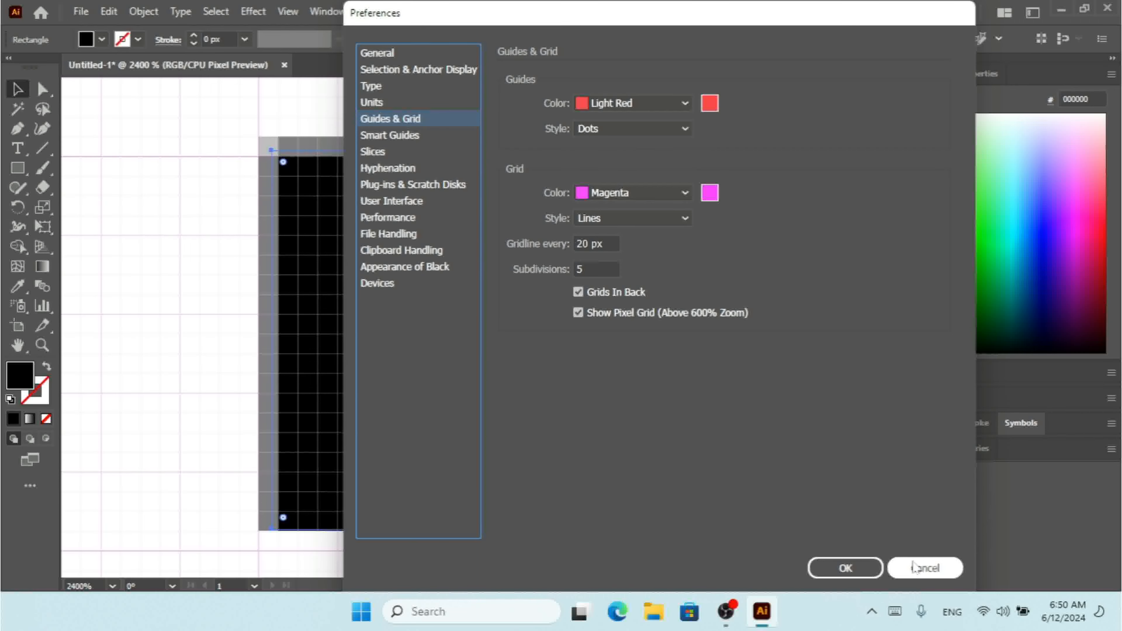
pyautogui.click(925, 568)
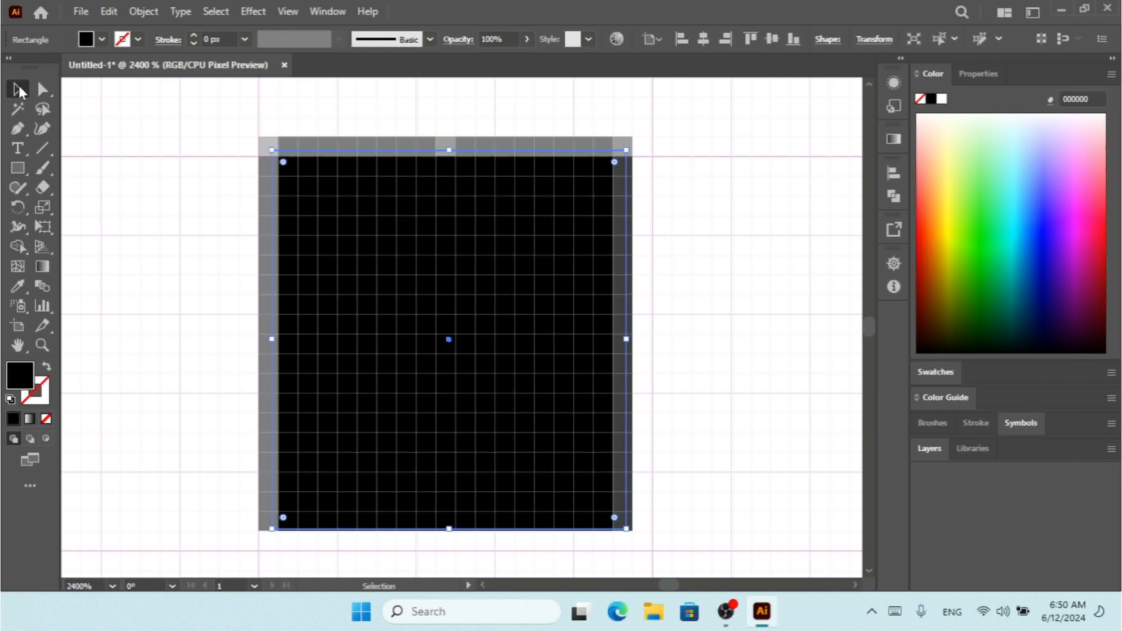
# - Zoom out to 300% to examine the rectangle and grid below the pixel grid's zoom threshold, with the Selection tool active
pyautogui.hotkey('ctrl', '-')
pyautogui.hotkey('ctrl', '-')
pyautogui.hotkey('ctrl', '-')
pyautogui.hotkey('ctrl', '-')
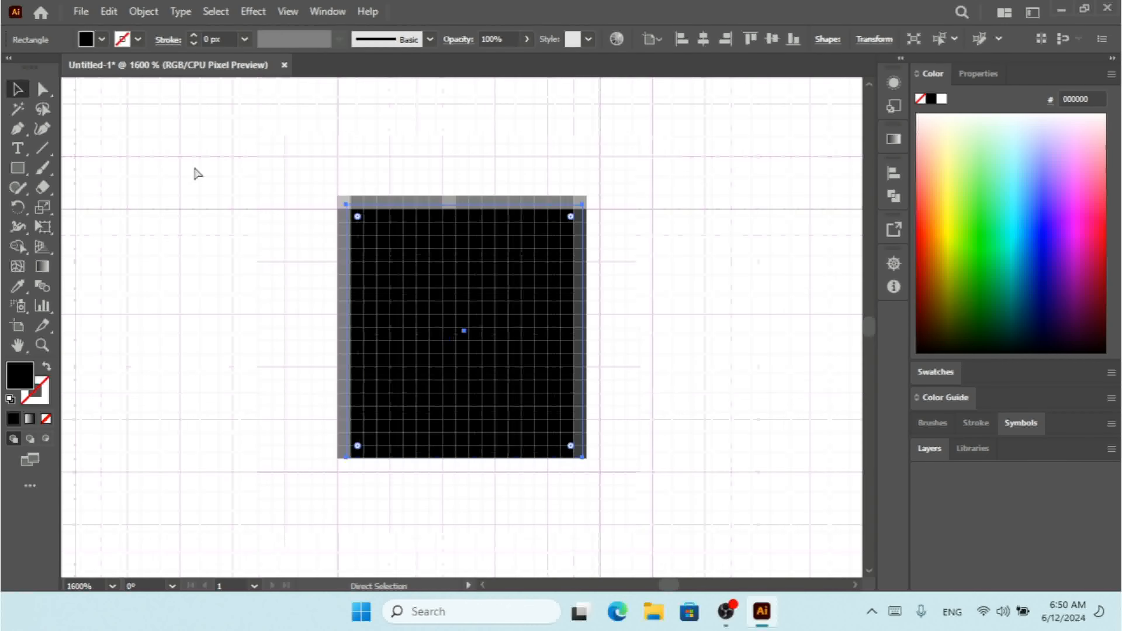
pyautogui.hotkey('ctrl', '-')
pyautogui.hotkey('ctrl', '-')
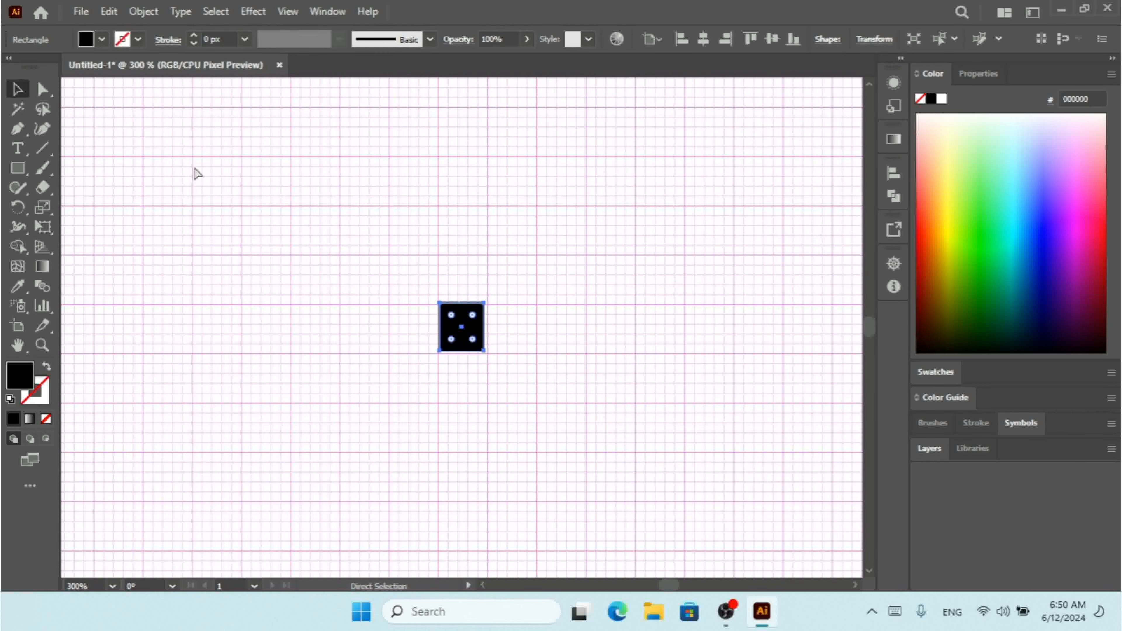
pyautogui.press('v')
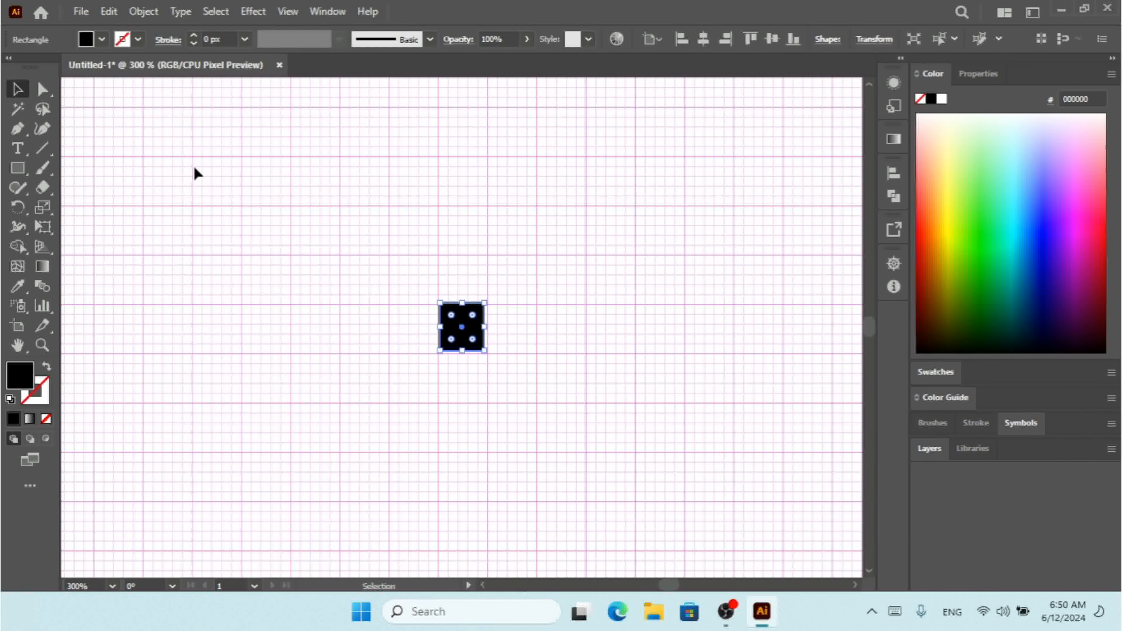